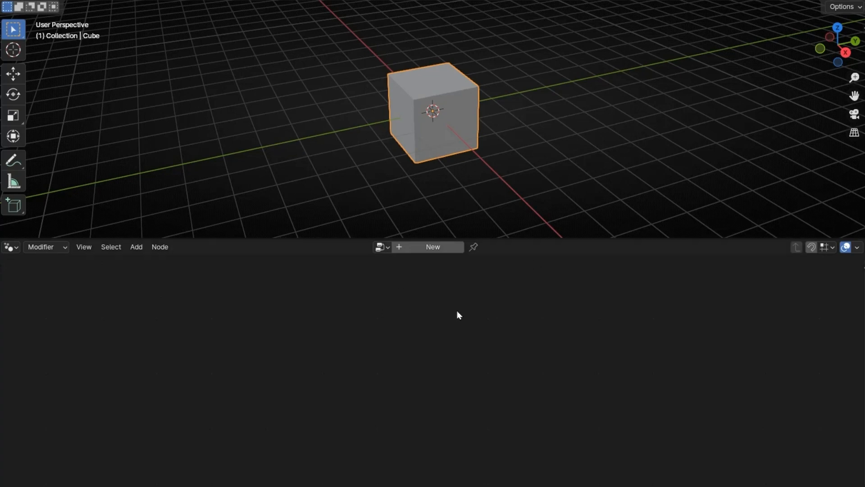
- Create a new geometry node tree on the cube and delete its Group Input node
left_click(432, 252)
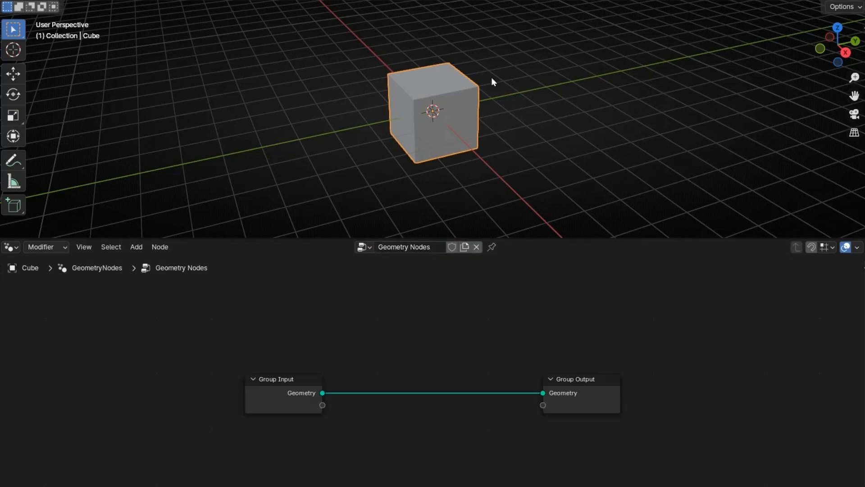
left_click(279, 407)
key("x")
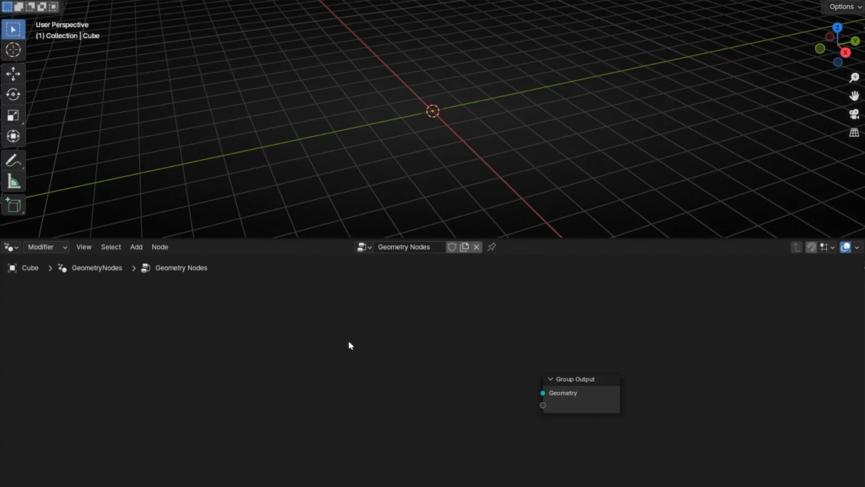
- Add a Curve Line node and connect its curve to the Group Output geometry
key("shift+a")
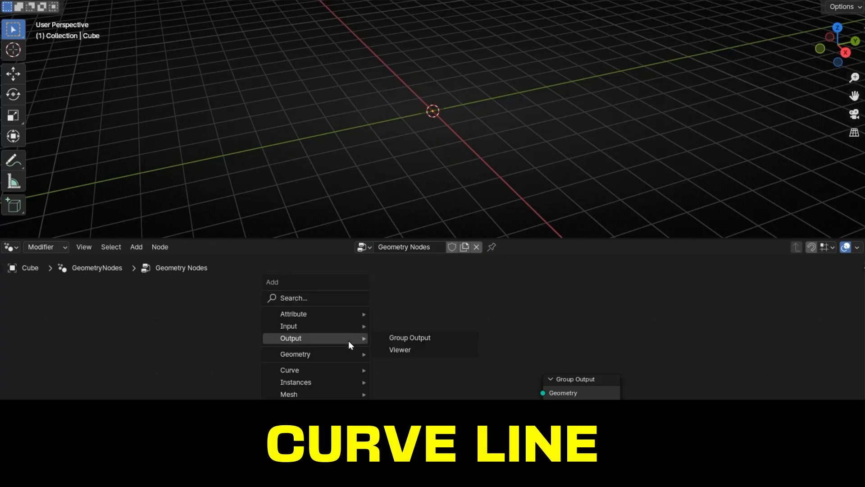
type("curve l")
key("Return")
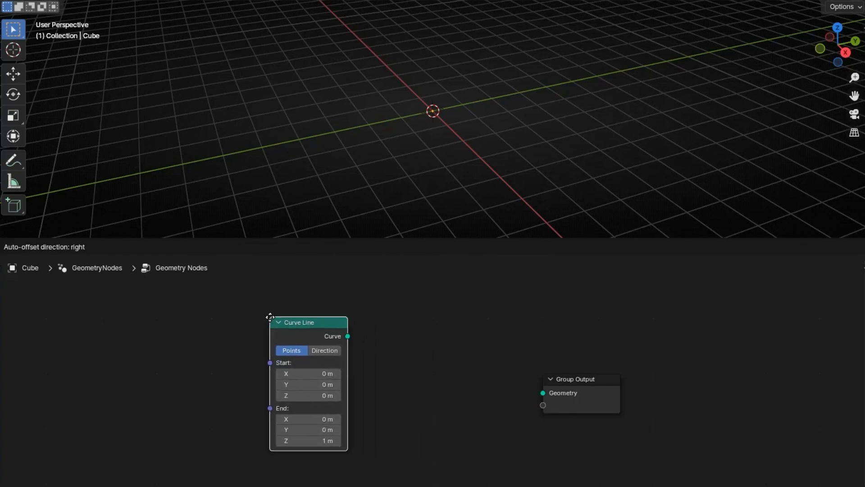
left_click(350, 326)
left_click_drag(349, 324, 543, 393)
scroll(431, 90, "up", 5)
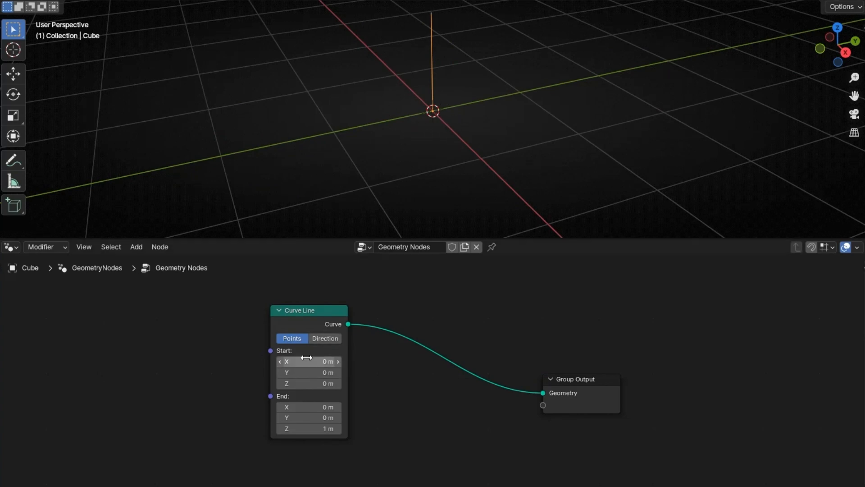
- Try shifting the Curve Line's start point to X 0.9 m, Y 0.2 m and its end point along X, undoing every change
mouse_move(311, 361)
left_mouse_down()
mouse_move(349, 362)
mouse_move(320, 372)
left_mouse_up()
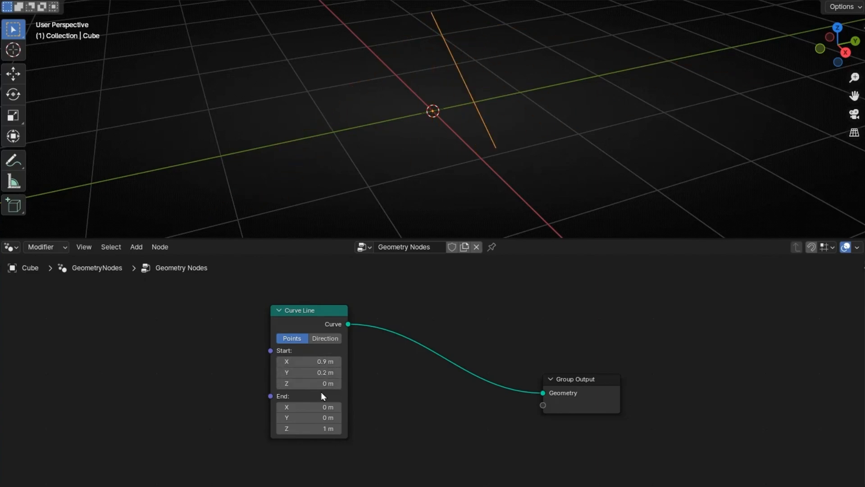
key("ctrl+z")
key("ctrl+z")
mouse_move(305, 407)
left_mouse_down()
mouse_move(333, 407)
mouse_move(302, 407)
left_mouse_up()
key("ctrl+z")
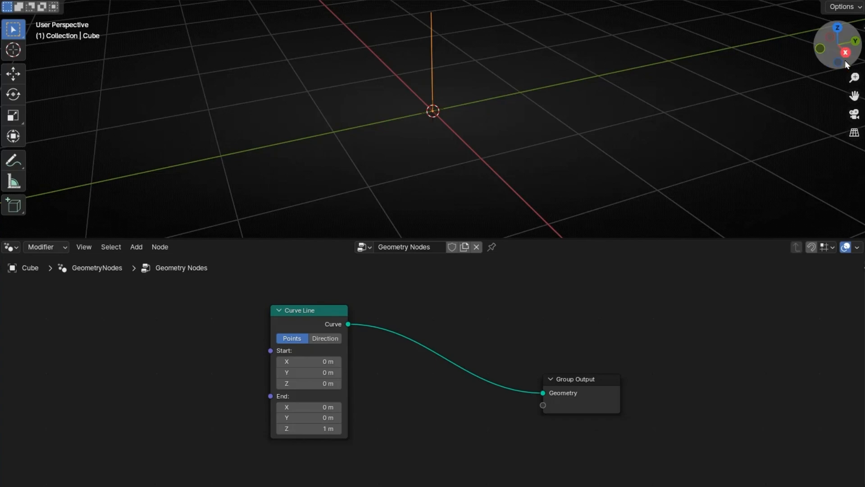
- Set the Curve Line's end point to Z 0 m and Y 2.7 m so the line lies along the Y axis
left_click(845, 52)
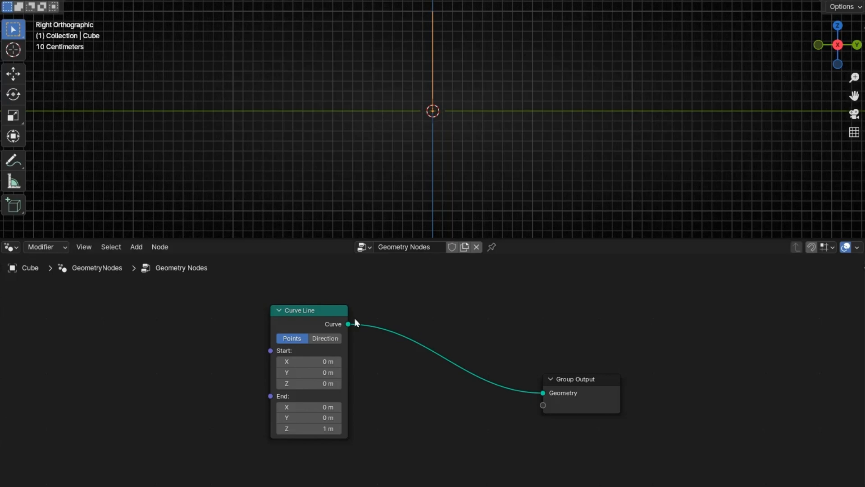
left_click(311, 428)
type("0")
key("Return")
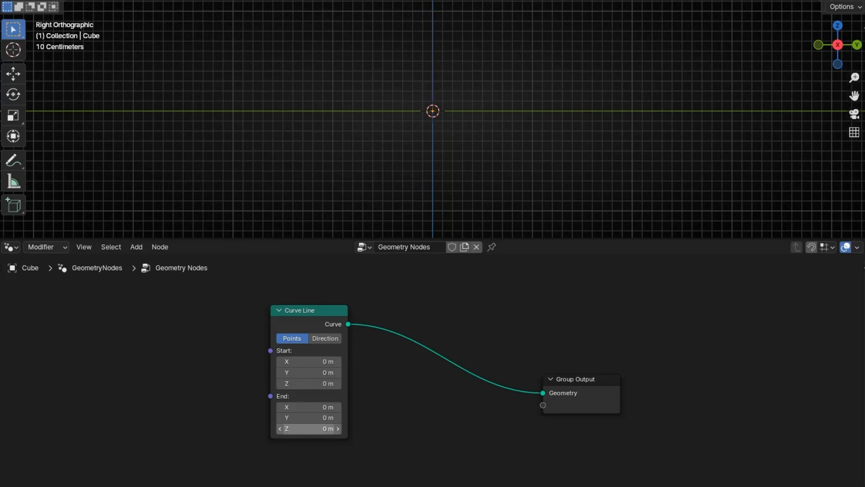
mouse_move(319, 418)
left_mouse_down()
mouse_move(339, 418)
mouse_move(332, 418)
left_mouse_up()
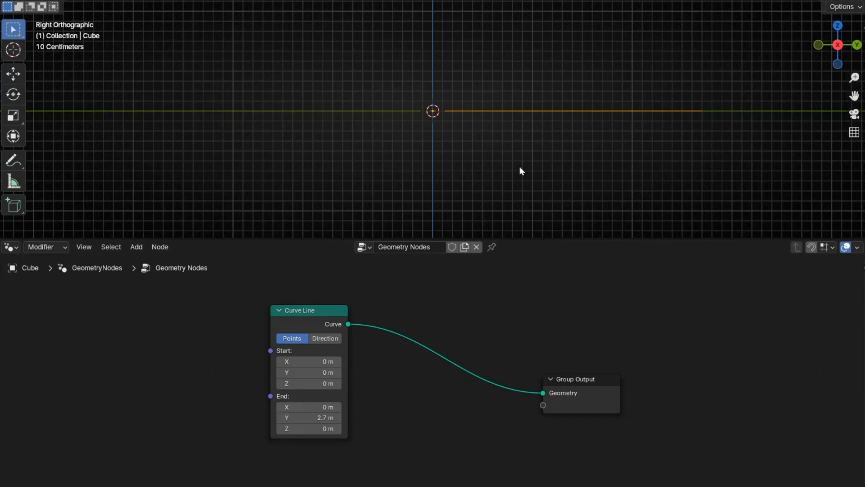
- Insert a Resample Curve node between Curve Line and Group Output and set its count to 5
left_click_drag(570, 394, 682, 355)
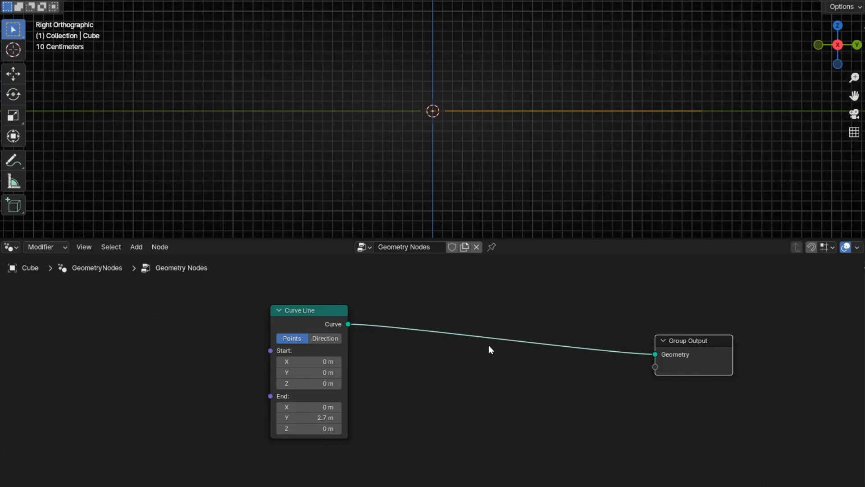
key("shift+a")
type("resa")
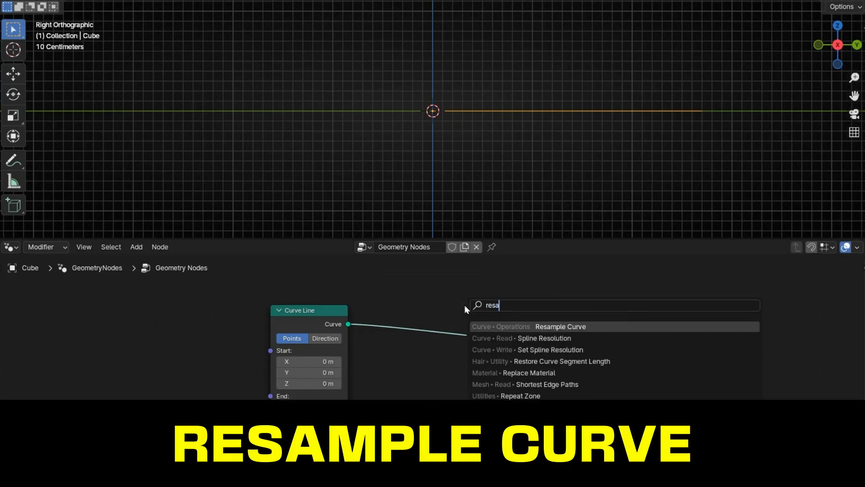
key("Return")
left_click(482, 315)
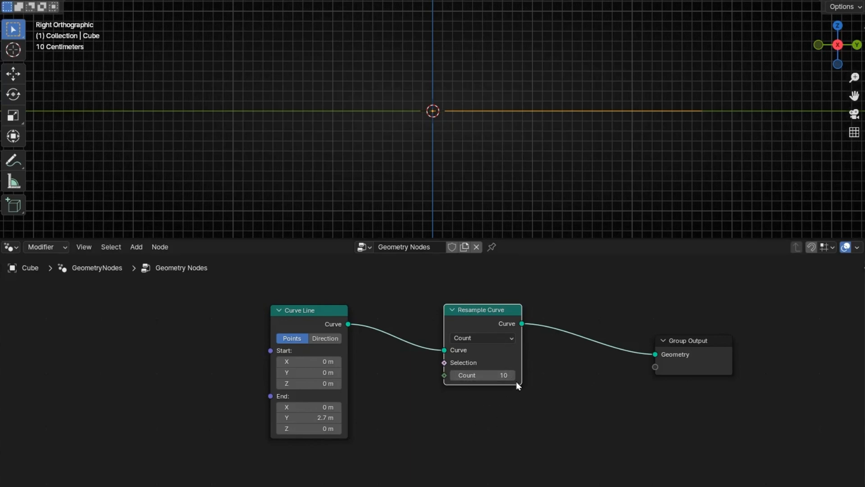
left_click(496, 375)
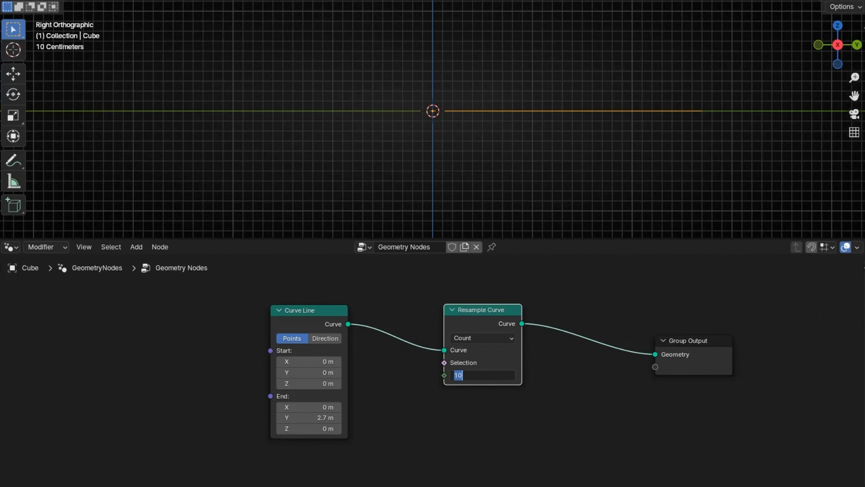
type("5")
key("Return")
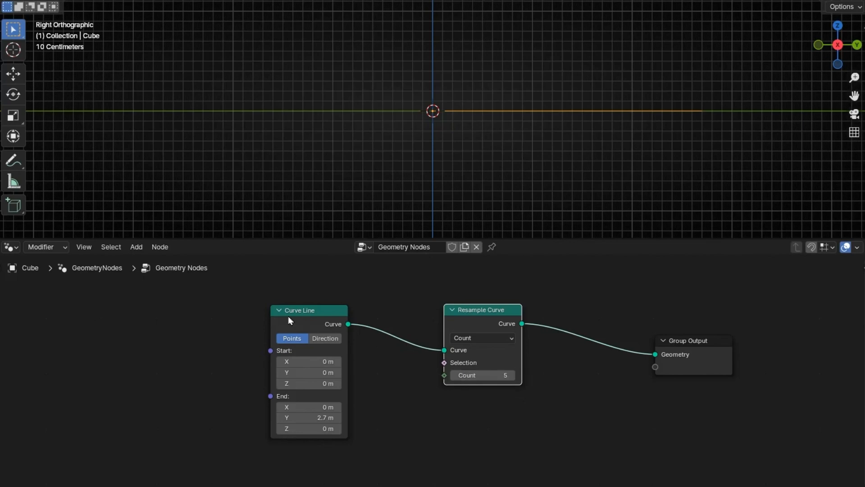
- Collapse the Curve Line and Resample Curve nodes and rearrange the node tree to free space before Group Output
key("h")
left_click_drag(288, 315, 233, 294)
left_click_drag(458, 307, 336, 284)
key("h")
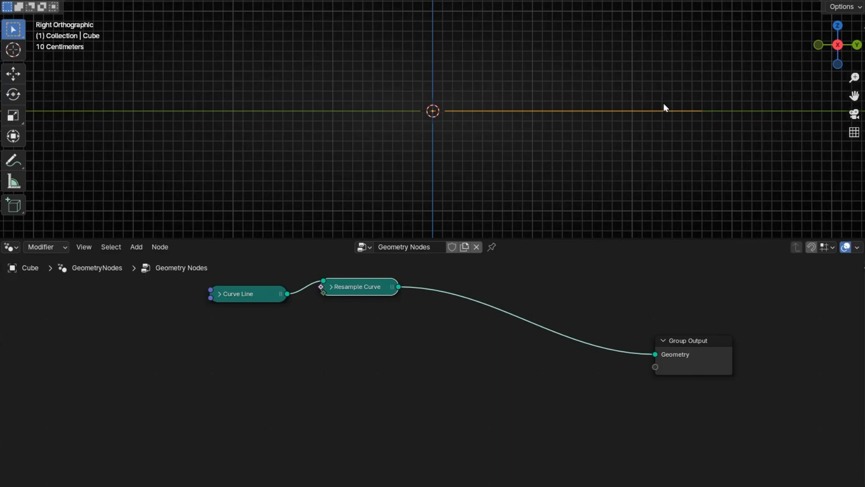
left_click_drag(685, 350, 672, 309)
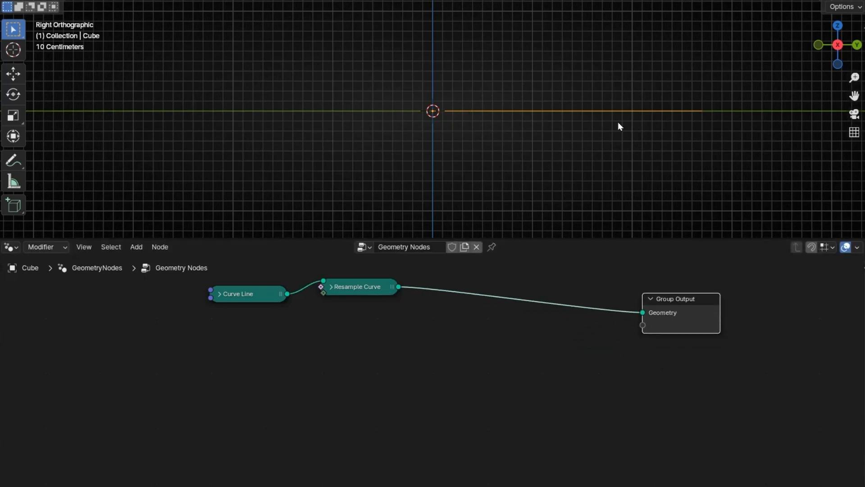
- Insert an Instance on Points node between Resample Curve and Group Output
key("shift+a")
type("instance")
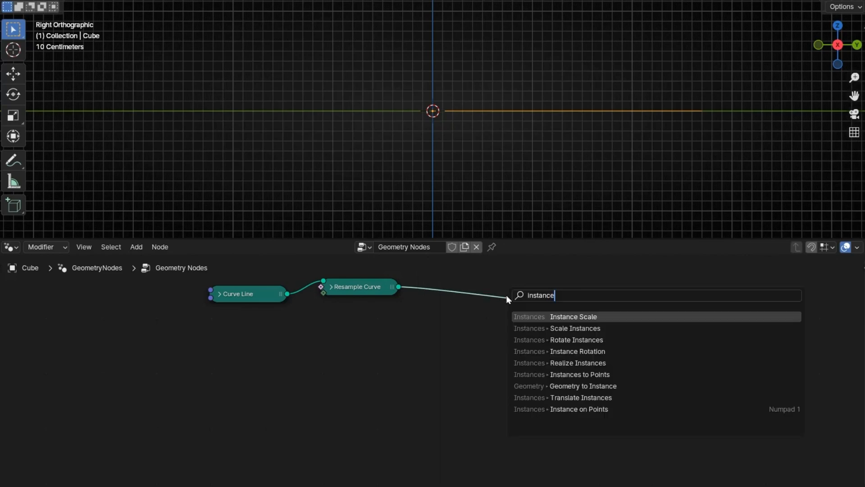
type(" on")
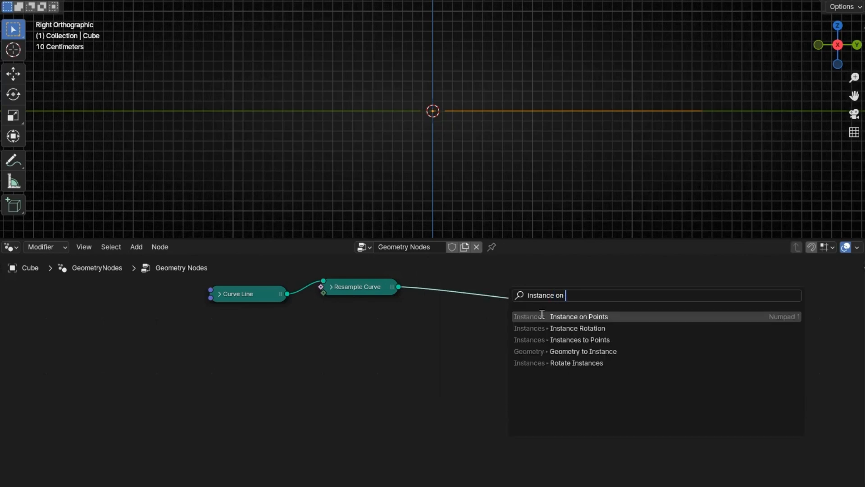
left_click(543, 315)
left_click(494, 283)
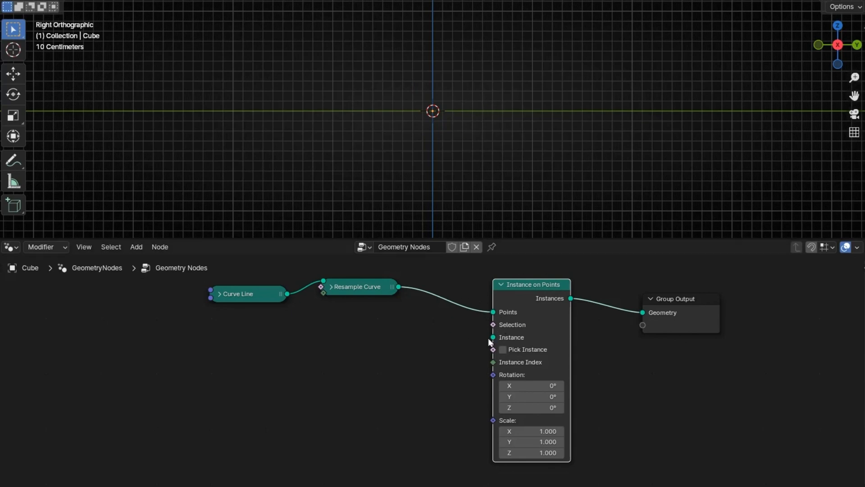
mouse_move(496, 337)
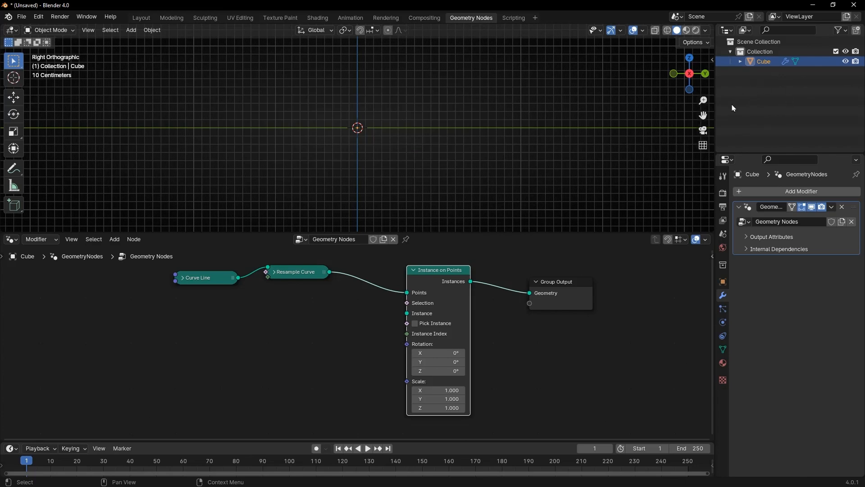
- Add a monkey mesh to the scene
left_click(131, 29)
mouse_move(196, 43)
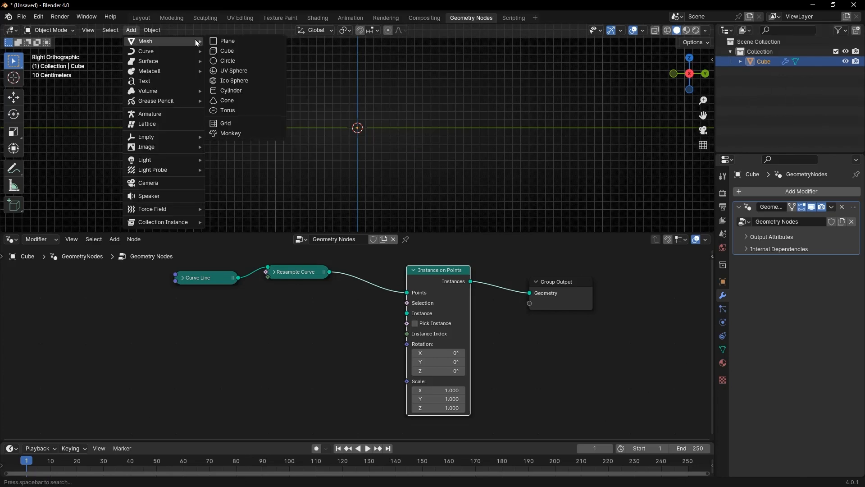
left_click(247, 133)
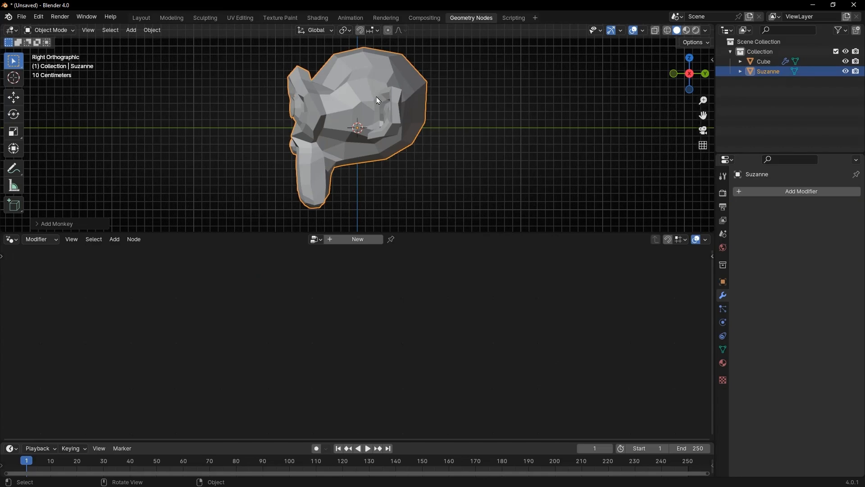
- Show the scene in material preview and give the monkey a new material with a yellow-orange base color, hue 0.104 and saturation 1.000
left_click(692, 31)
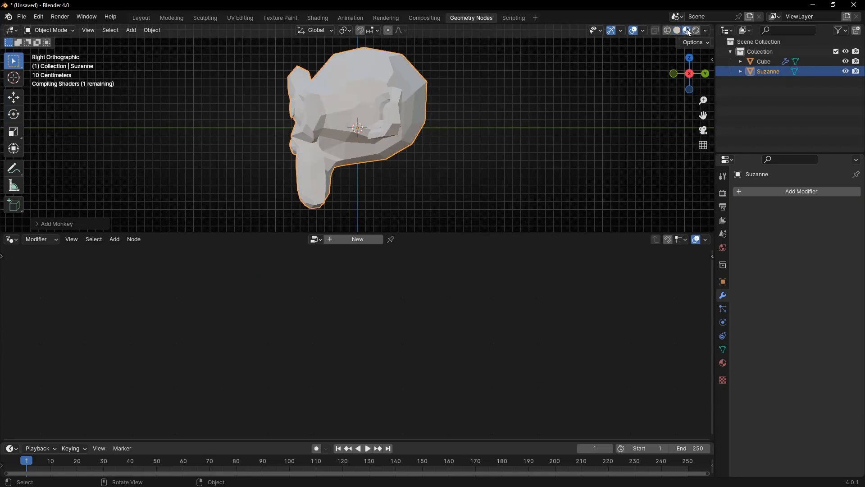
left_click(722, 363)
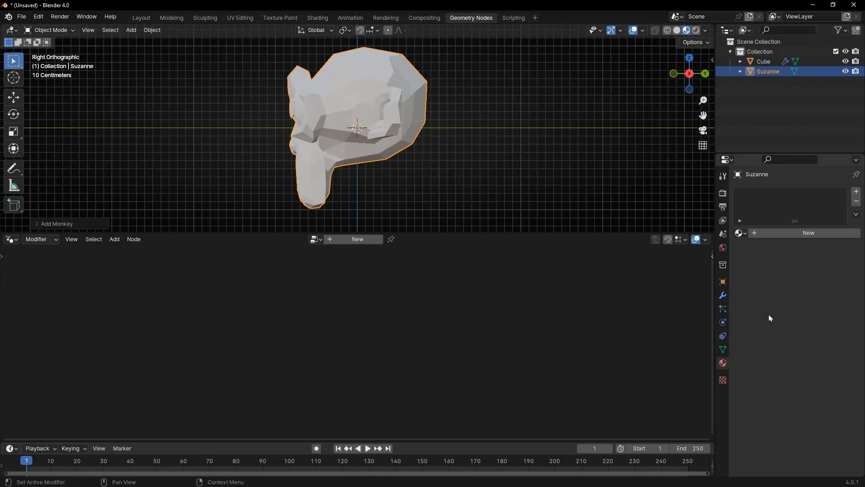
left_click(815, 233)
left_click(804, 311)
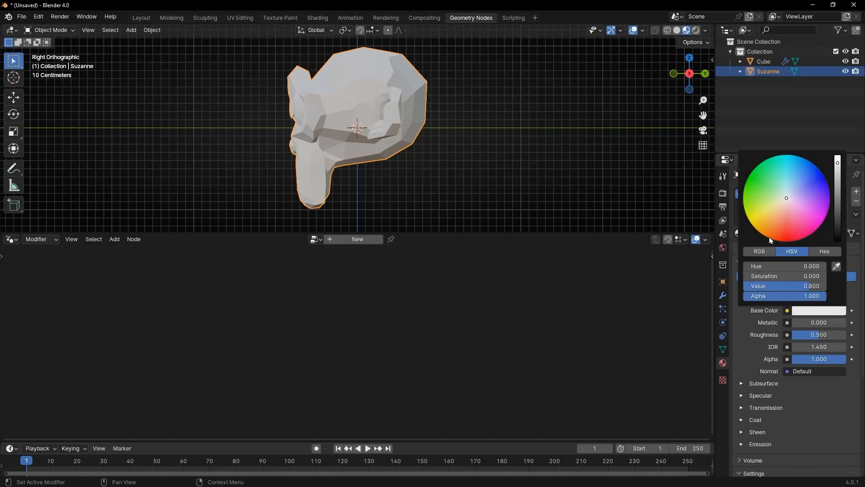
left_click(754, 226)
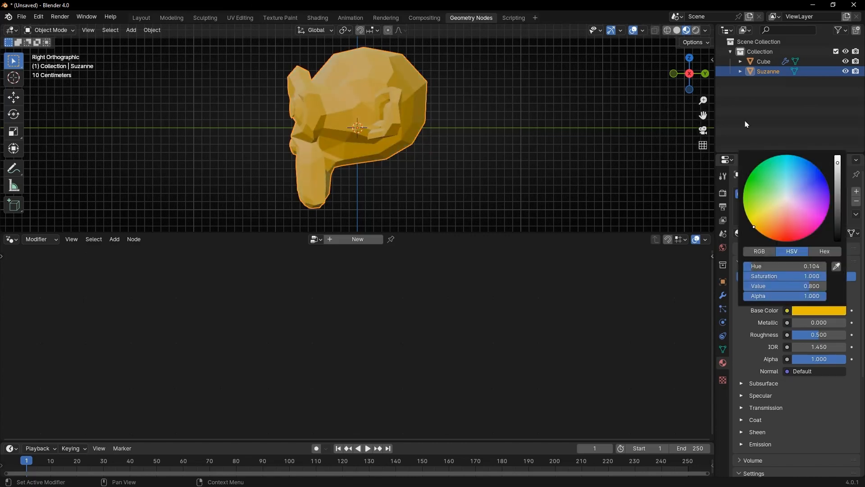
- Duplicate the yellow-orange monkey and change the copy's base color to green
key("ctrl+c")
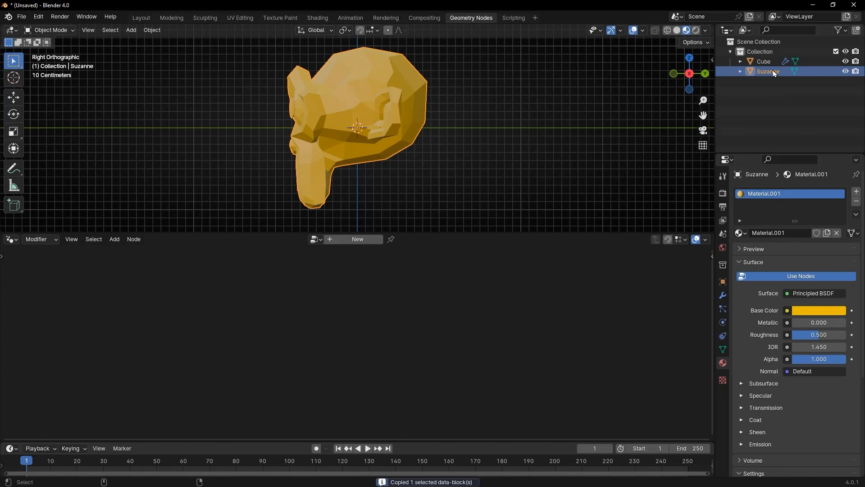
key("ctrl+v")
left_click(774, 82)
left_click(821, 311)
left_click(749, 178)
- Duplicate the green monkey and change the new copy's base color to cyan
key("ctrl+c")
key("ctrl+v")
left_click(774, 91)
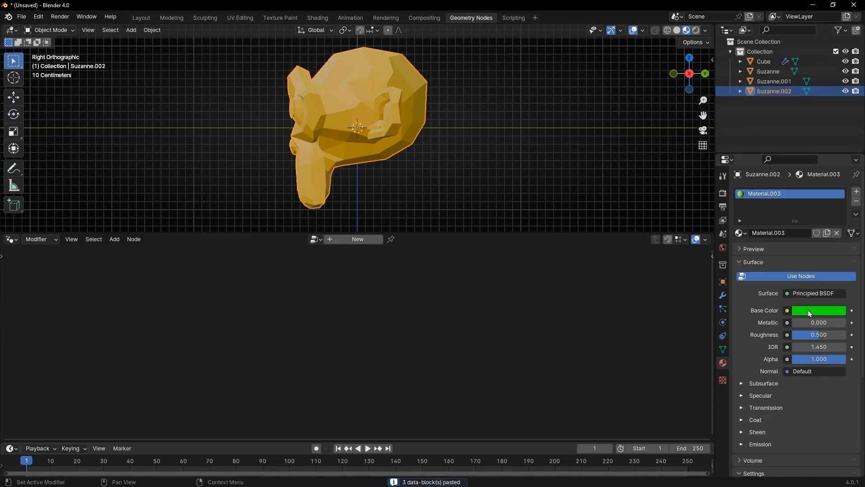
left_click(808, 310)
left_click(795, 159)
- Duplicate the cyan monkey with a blue base color, and duplicate that one again with a red base color
key("ctrl+c")
key("ctrl+v")
left_click(777, 101)
left_click(811, 310)
left_click(827, 179)
key("ctrl+c")
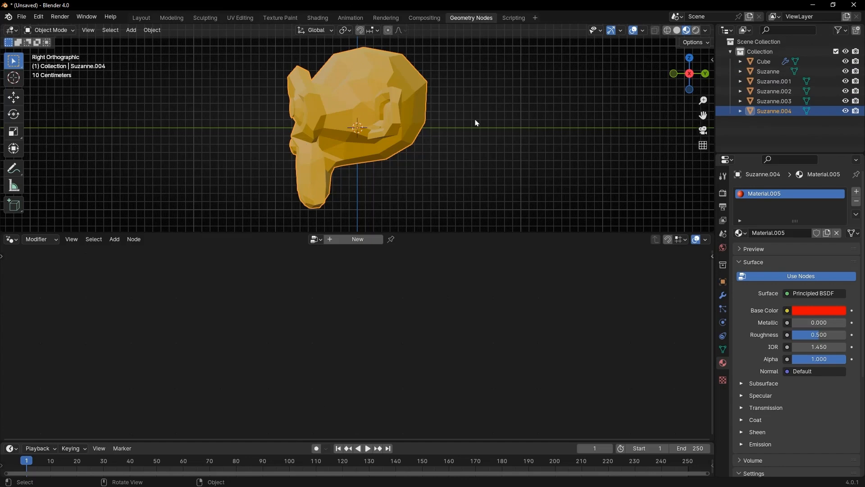
- Move the green monkey in the positive Y direction and the cyan monkey in the negative Y direction, away from the yellow one
left_click(364, 128)
key("g")
key("y")
left_click(442, 128)
left_click(341, 129)
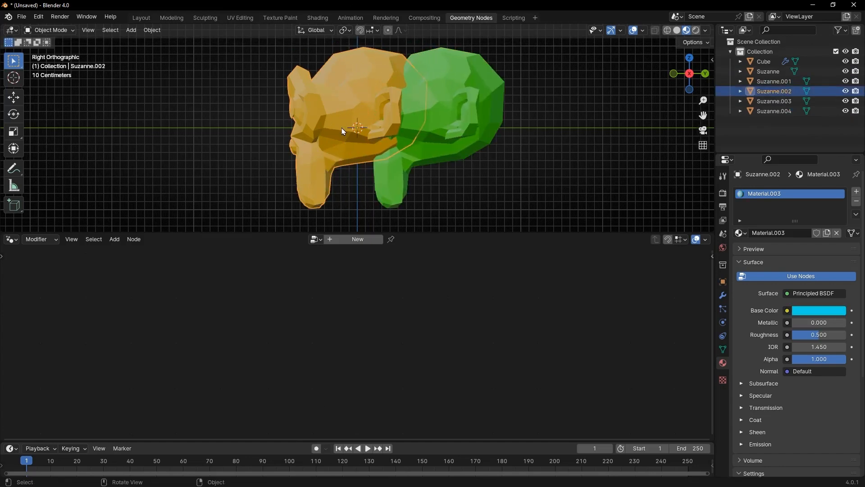
key("g")
left_click(232, 128)
- Move the blue monkey beyond the green one and the red monkey beyond the cyan one to complete the row
left_click(343, 128)
key("g")
left_click(491, 139)
left_click(348, 141)
key("g")
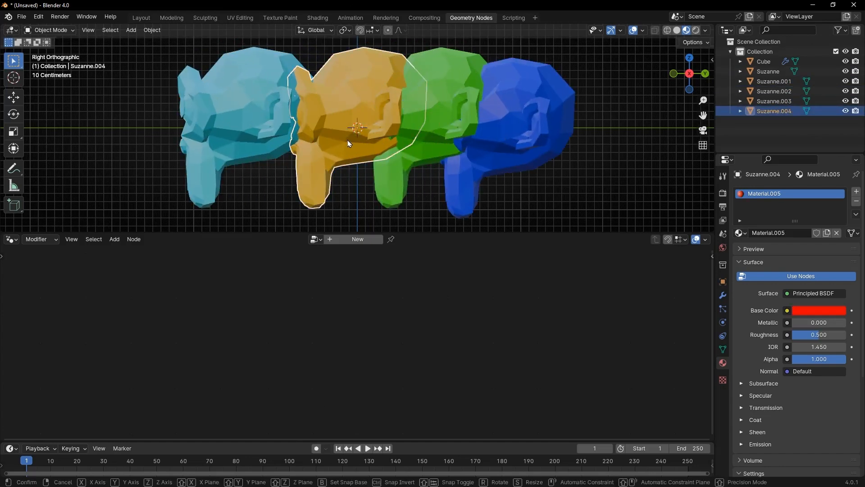
left_click(190, 141)
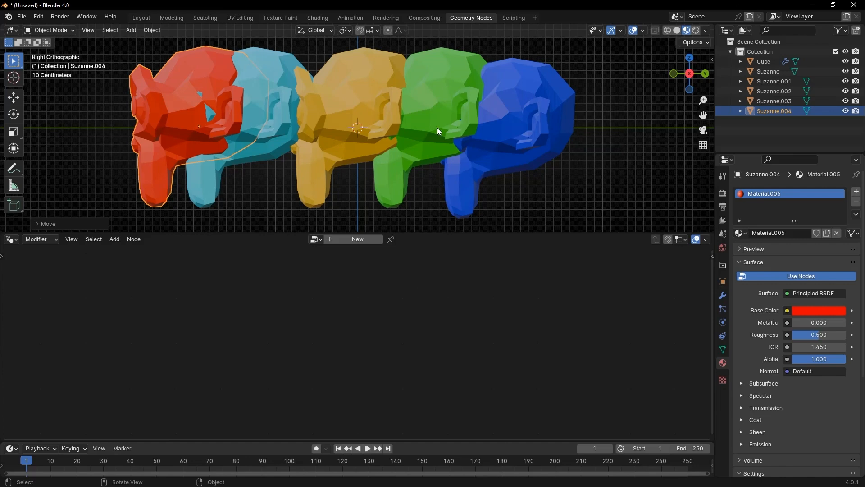
- Move all five monkeys into a new collection named Objetos and hide that collection in the viewport
left_click(766, 72, "shift")
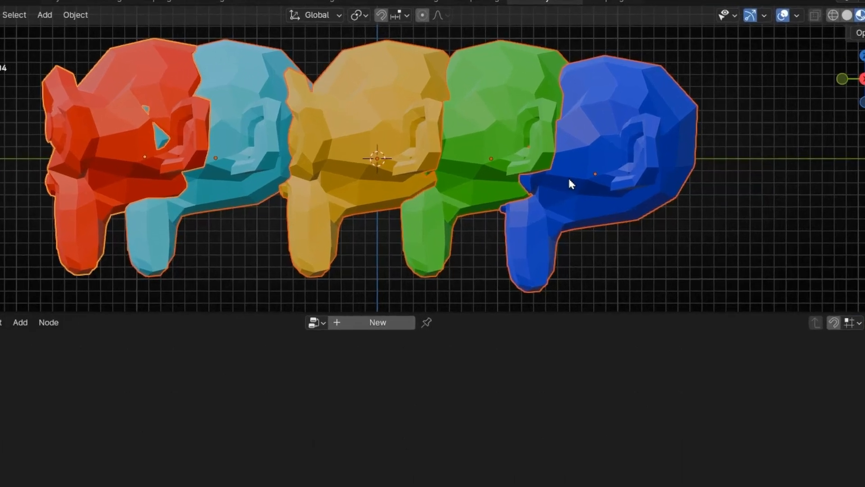
key("m")
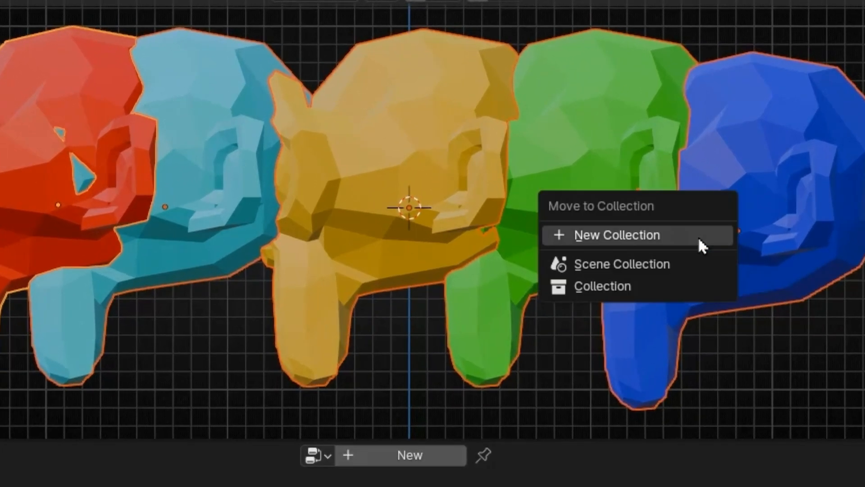
left_click(644, 242)
type("Objetos")
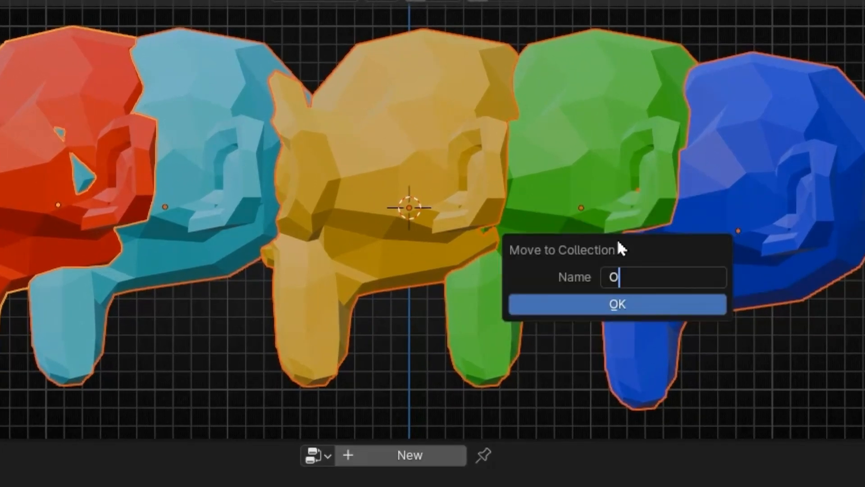
left_click(616, 301)
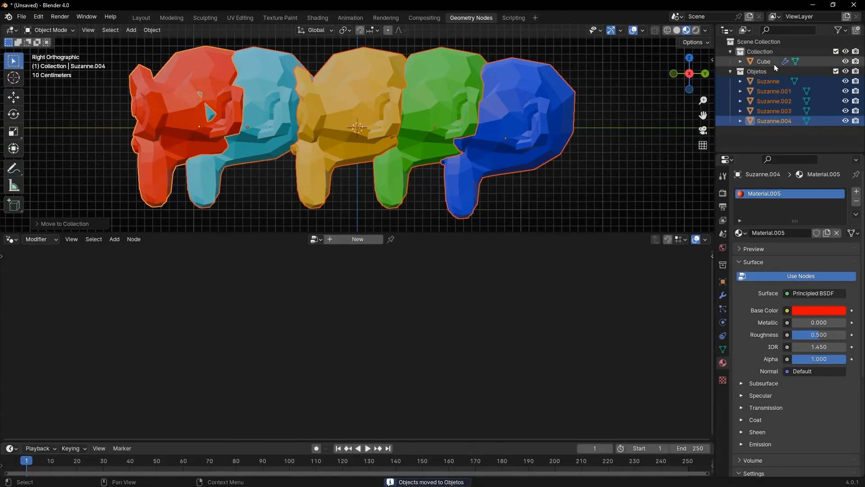
left_click(847, 72)
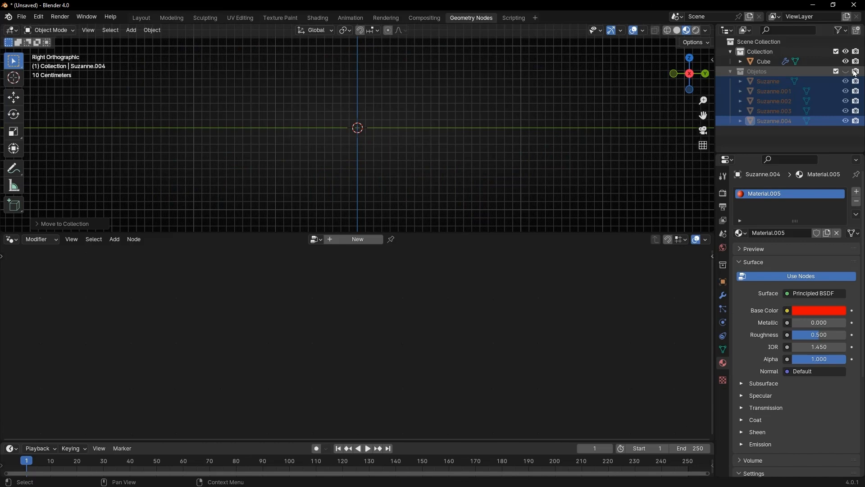
- Rename the Cube object as Línea and pin its geometry node tree in the node editor
left_click(762, 62)
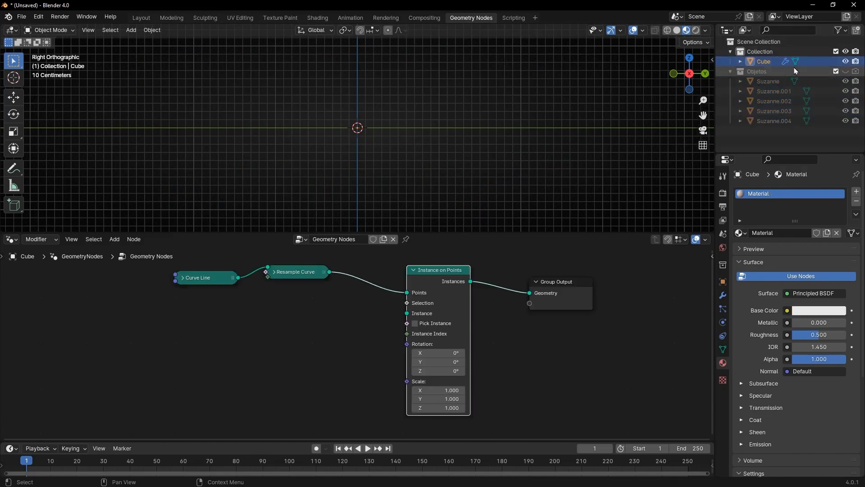
double_click(763, 61)
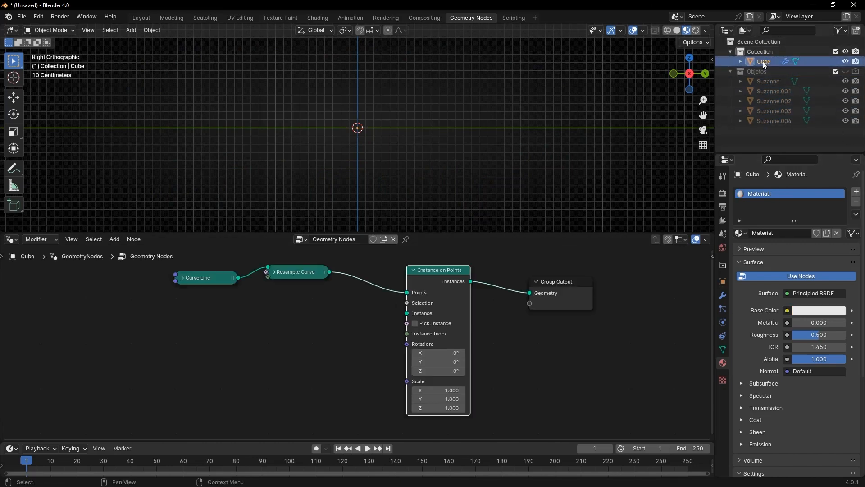
type("Línea")
key("Return")
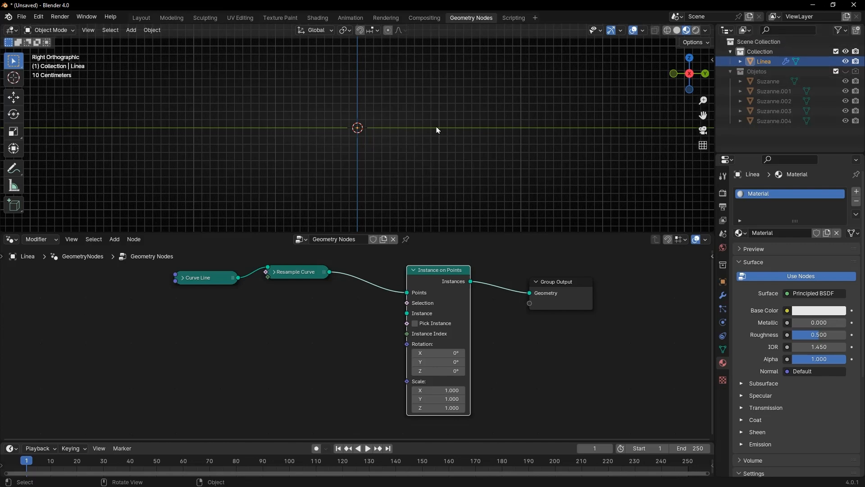
left_click(406, 239)
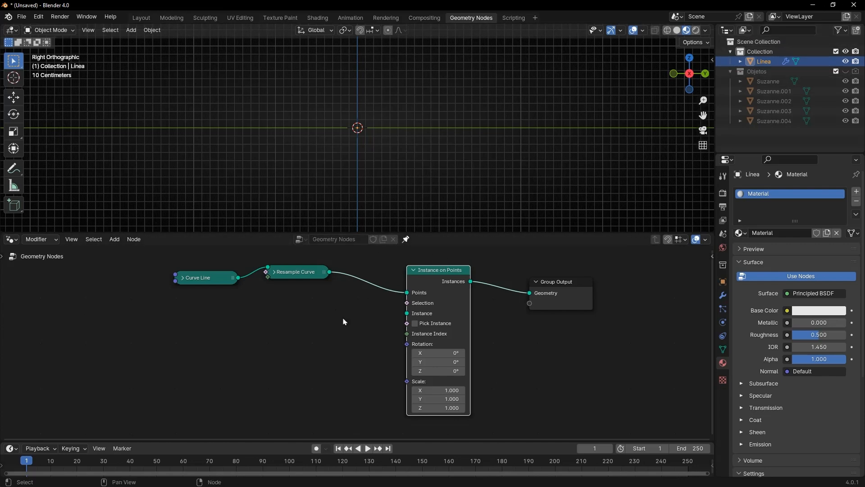
middle_click_drag(342, 320, 302, 318)
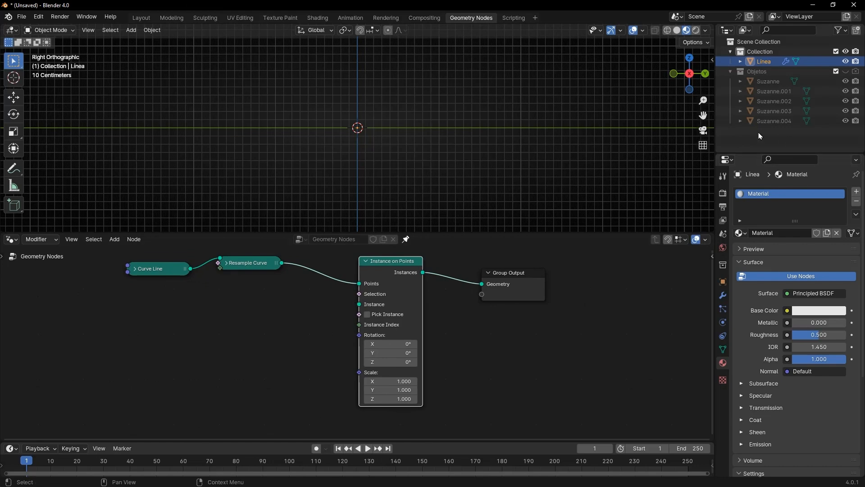
- Feed the Objetos collection into the Instance on Points node's Instance input, with Separate Children, Reset Children and Pick Instance enabled
left_click_drag(763, 72, 187, 327)
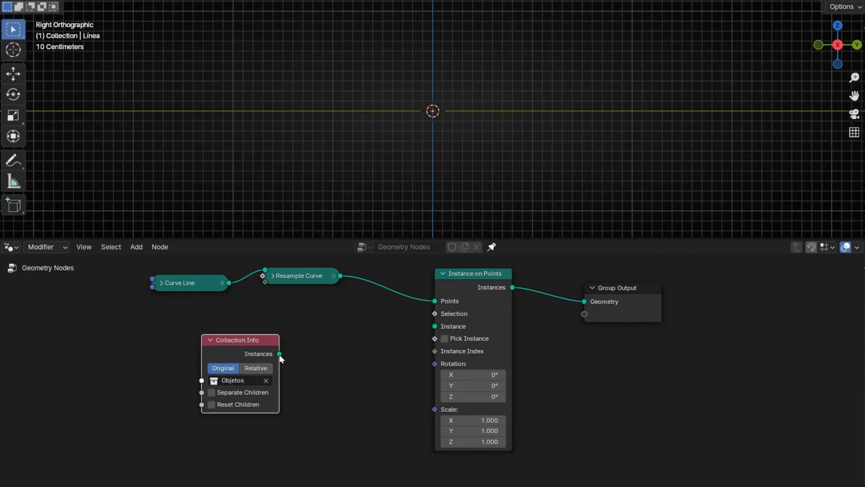
left_click_drag(280, 354, 431, 333)
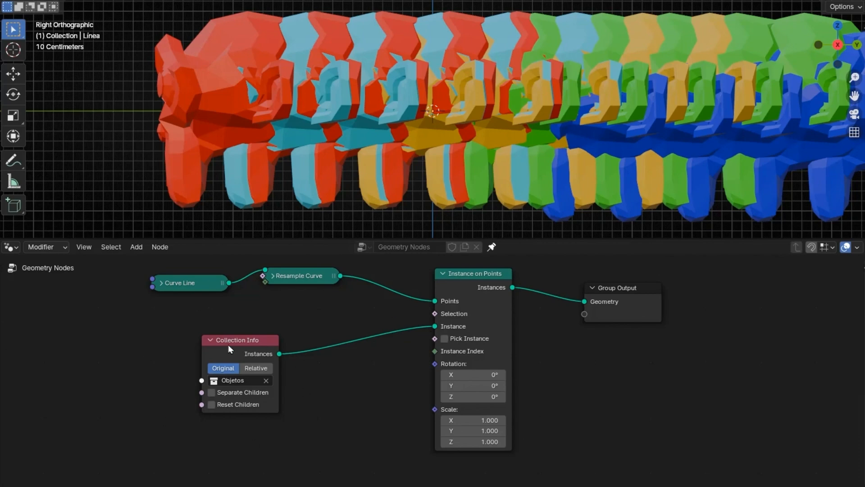
left_click(212, 393)
left_click(212, 405)
left_click(444, 339)
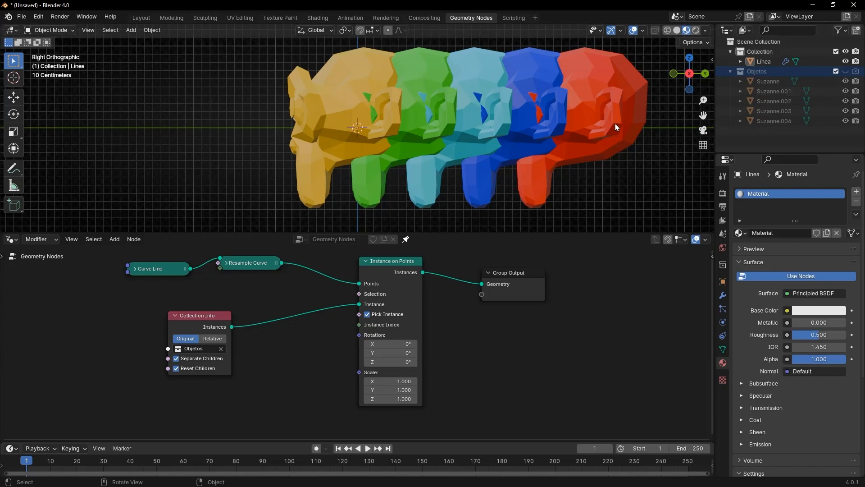
- Rename the red monkey object as 0 and the yellow monkey object as 1
double_click(769, 119)
type("0")
key("Return")
double_click(771, 93)
type("1")
key("Return")
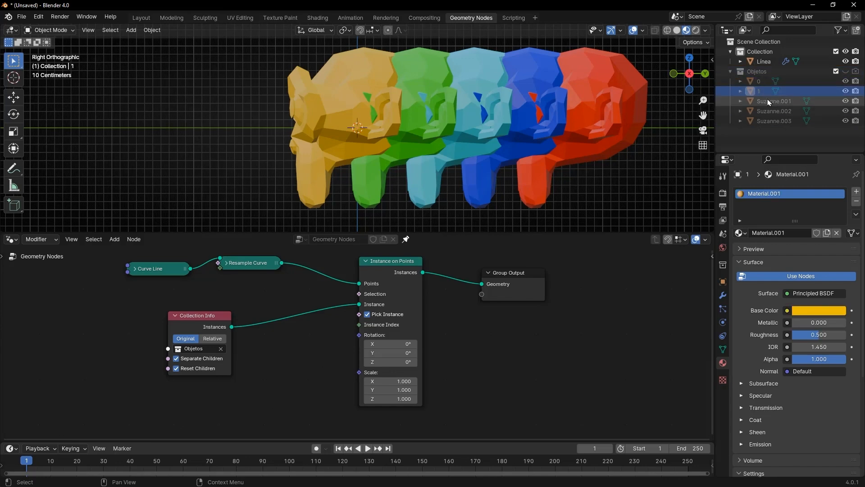
- Rename the green, cyan and blue monkeys as 2, 3 and 4, and reconnect Collection Info to the Instance input
double_click(770, 101)
type("2")
key("Return")
double_click(773, 111)
type("3")
key("Return")
double_click(773, 121)
type("4")
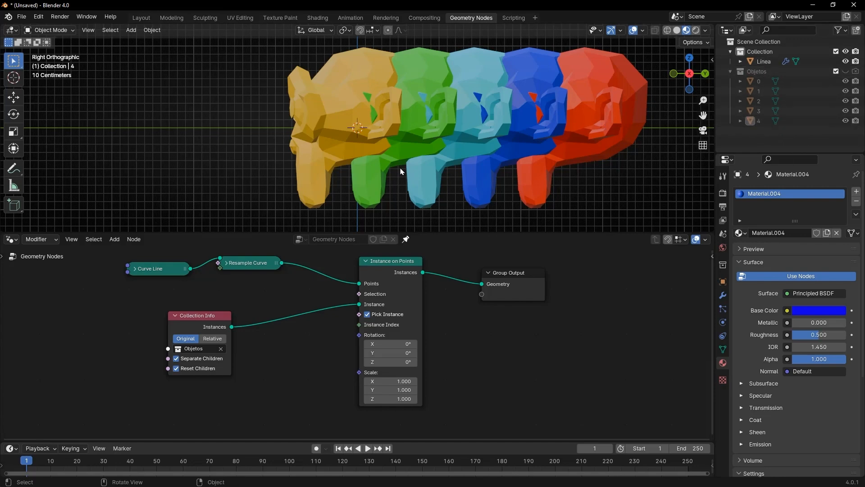
right_click_drag(278, 301, 267, 323, "ctrl")
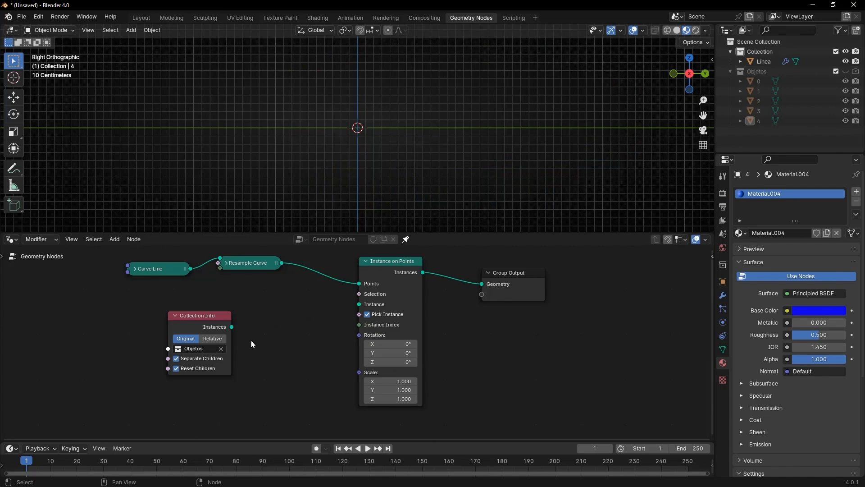
left_click_drag(231, 330, 359, 304)
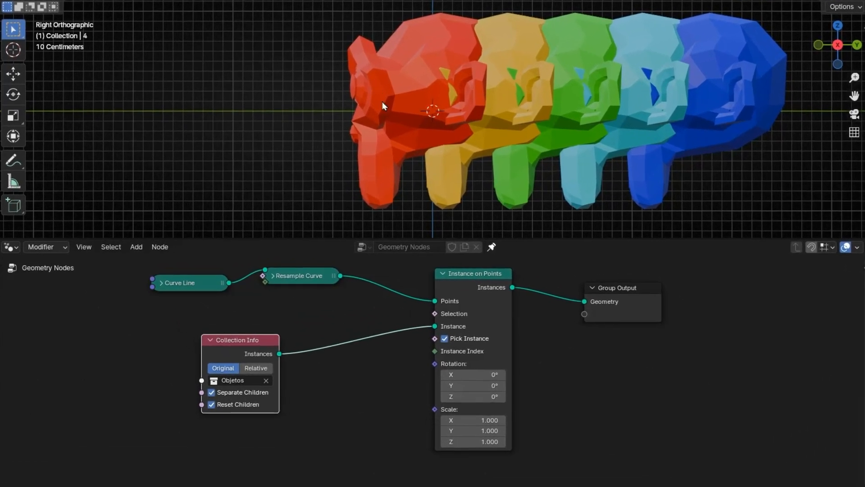
- Set the Instance on Points node's Z rotation to 90° and its scale to 0.900 on all axes
left_click_drag(466, 396, 485, 396)
left_click(466, 397)
type("90")
key("Return")
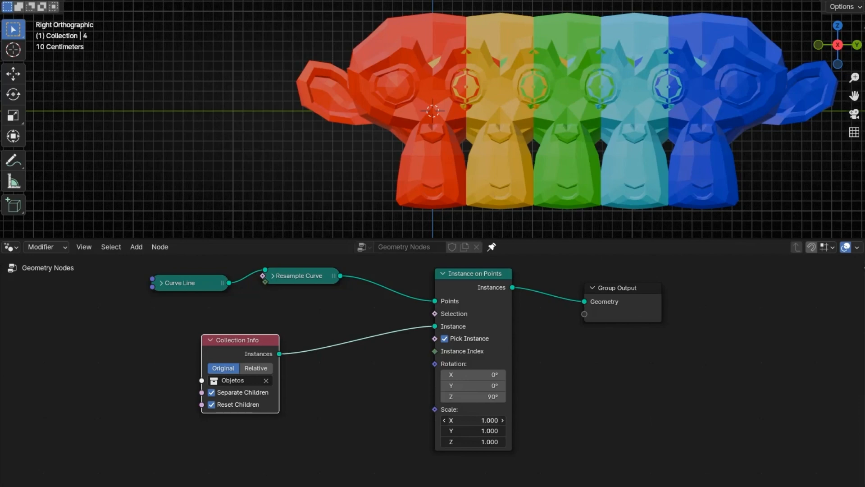
left_click_drag(471, 420, 467, 441)
right_click(471, 420)
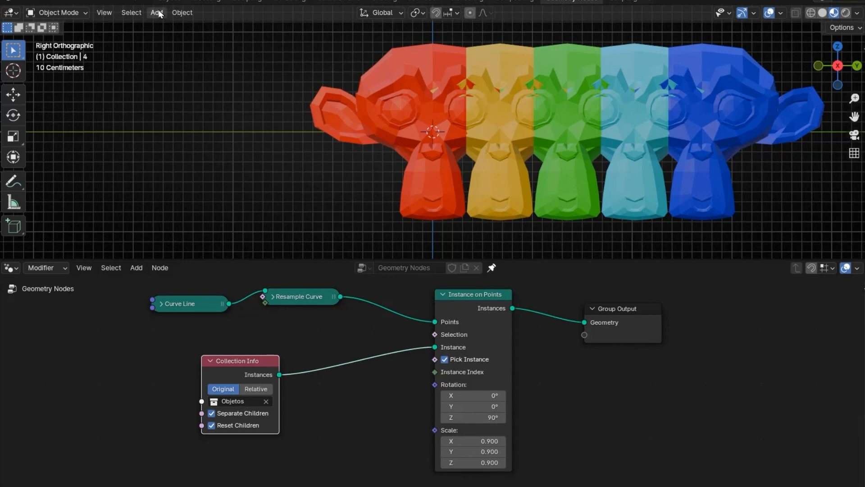
- Add a sphere empty, move it in negative Y beyond the red monkey, and collapse the Collection Info node
left_click(157, 13)
mouse_move(174, 143)
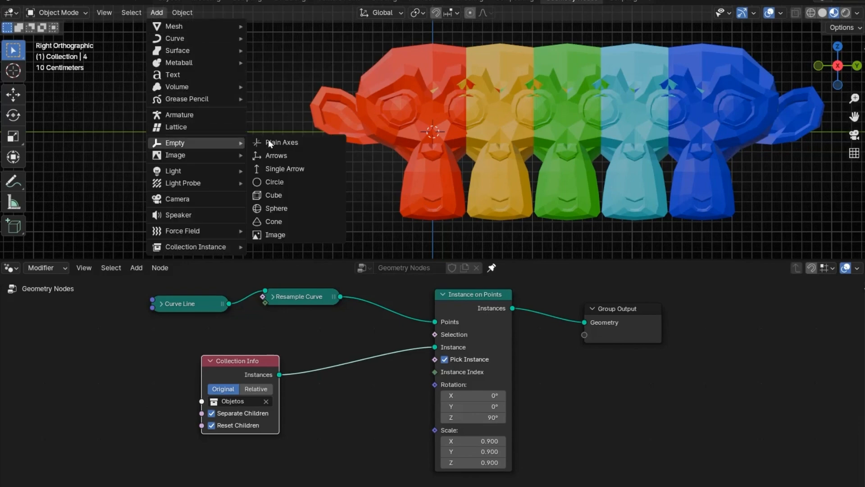
left_click(276, 208)
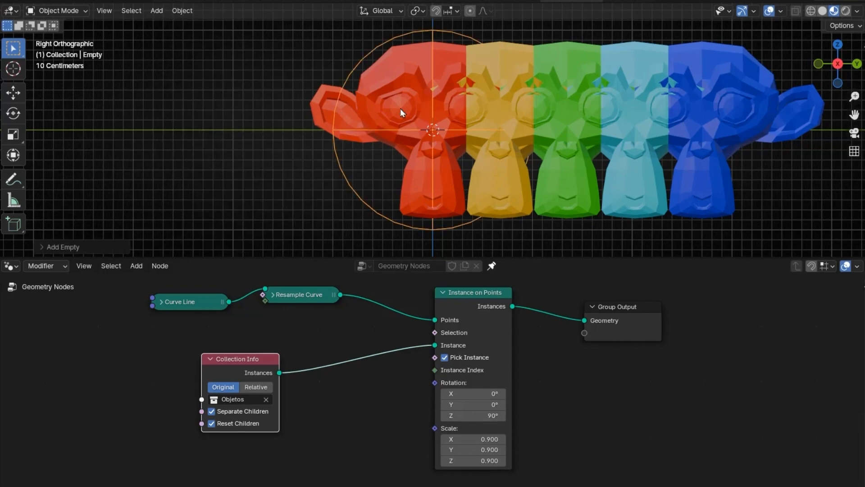
left_click_drag(431, 132, 236, 129)
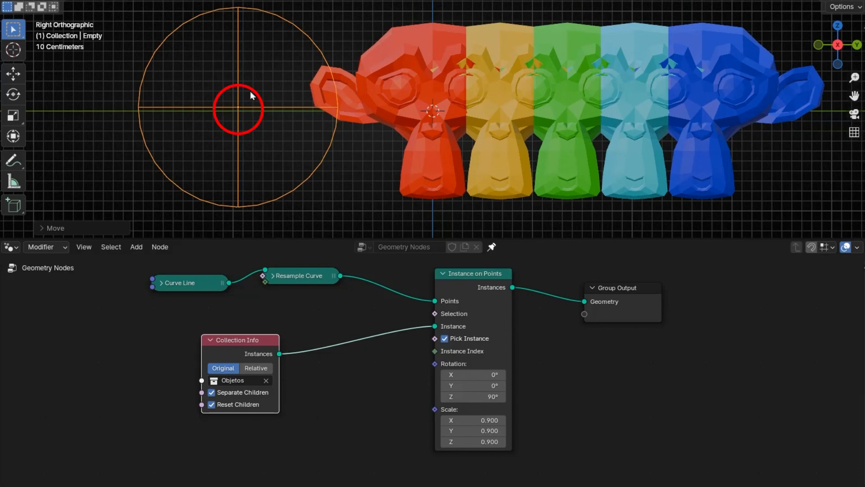
left_click(215, 342)
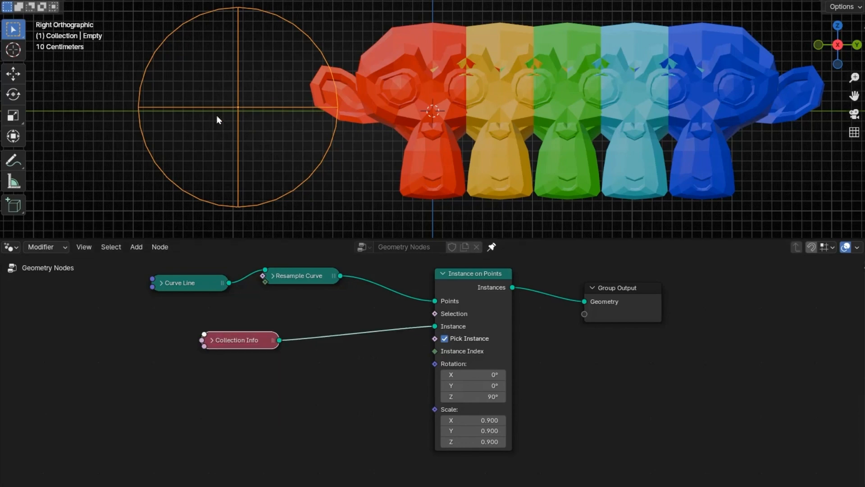
left_click_drag(239, 110, 211, 121)
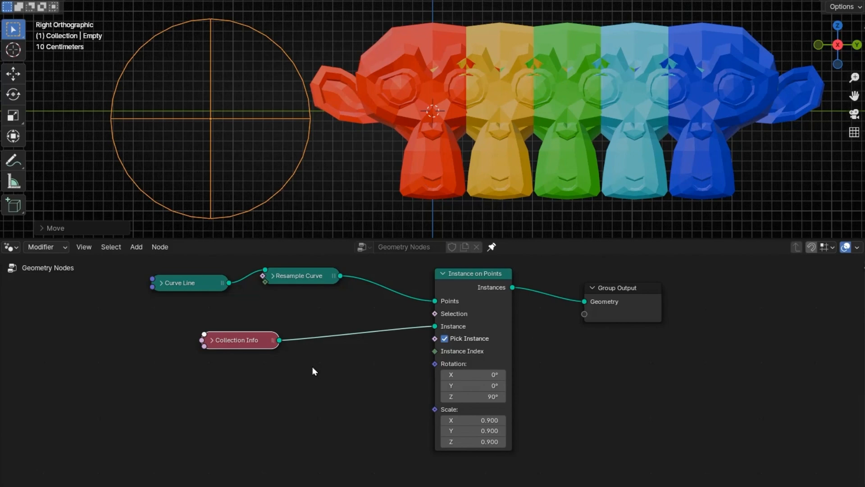
- Add a Vector Math node set to Distance, placed unconnected below the Collection Info link
key("shift+a")
type("vec")
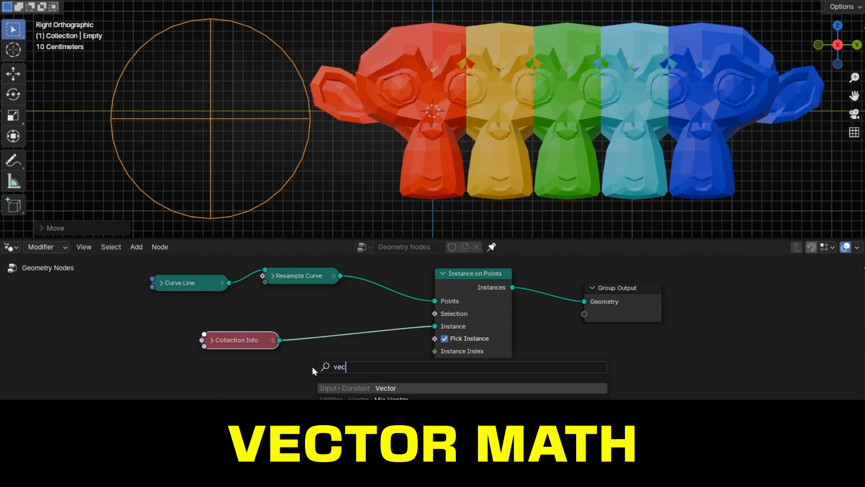
type("tr m")
key("Return")
left_click(314, 368)
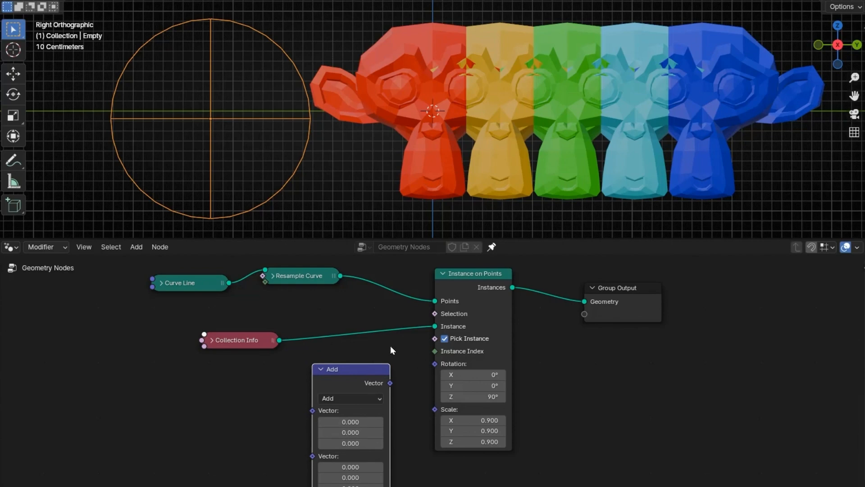
left_click(344, 399)
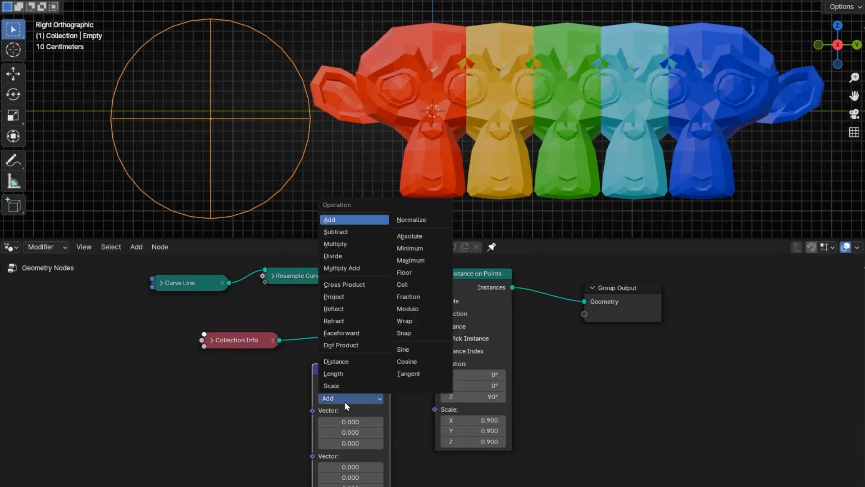
left_click(343, 361)
left_click_drag(345, 367, 336, 339)
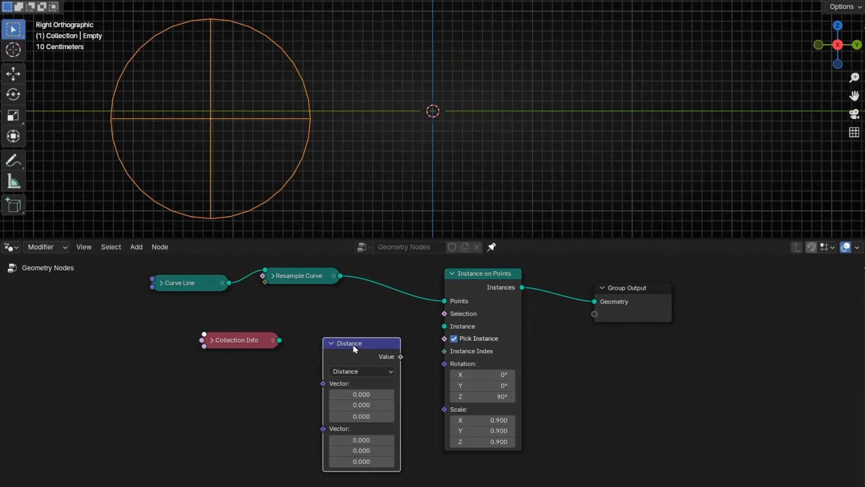
key("ctrl+z")
left_click_drag(336, 371, 333, 364)
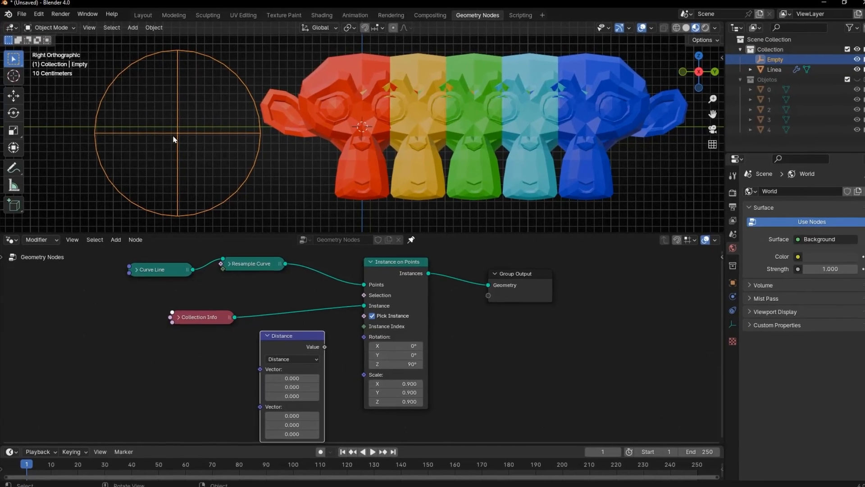
- Add an Object Info node for the Empty, connect its Location to the Distance node's first vector, and collapse it
left_click_drag(763, 63, 135, 354)
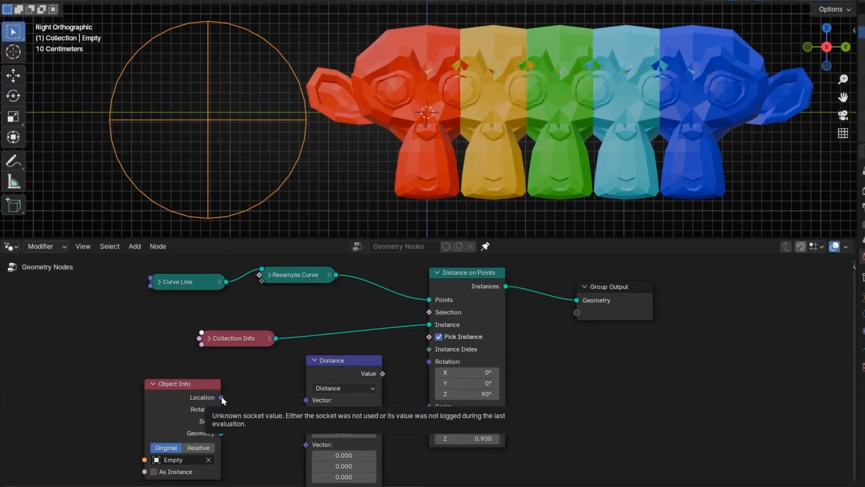
left_click_drag(220, 397, 307, 400)
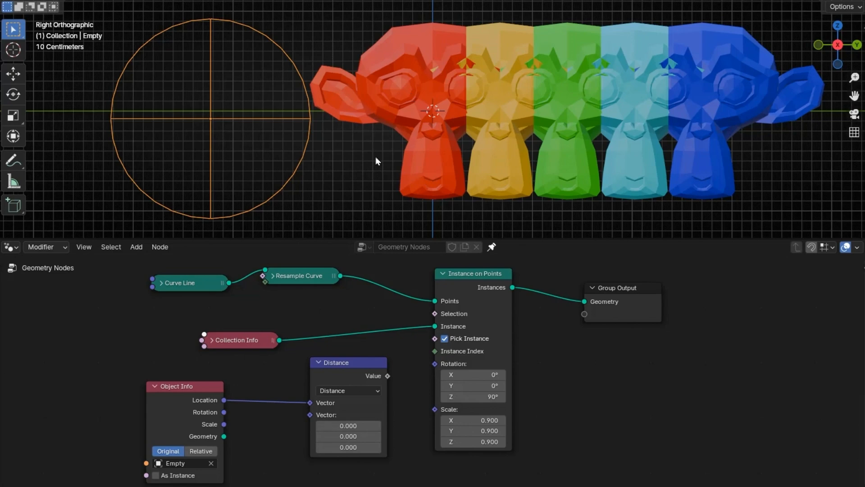
left_click(155, 386)
left_click_drag(178, 388, 163, 368)
- Add a Position node feeding the Distance node's second vector, and connect the distance value to the Instance on Points Scale
key("shift+a")
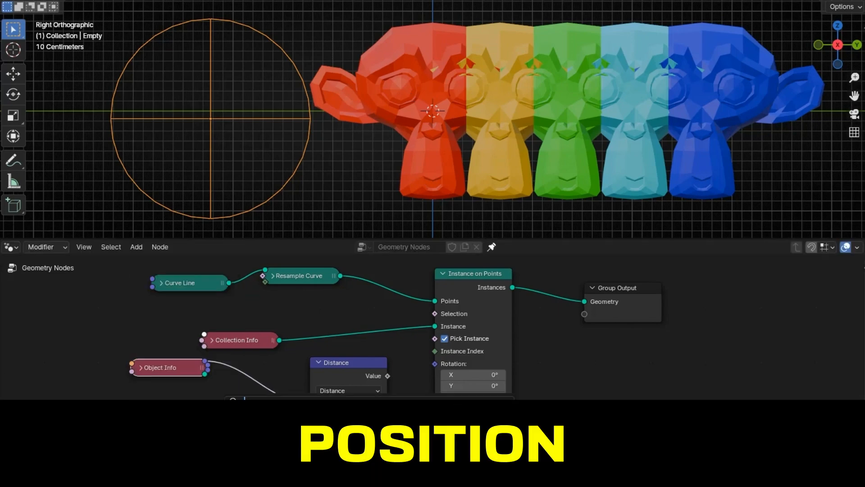
type("posit")
key("Return")
left_click(174, 453)
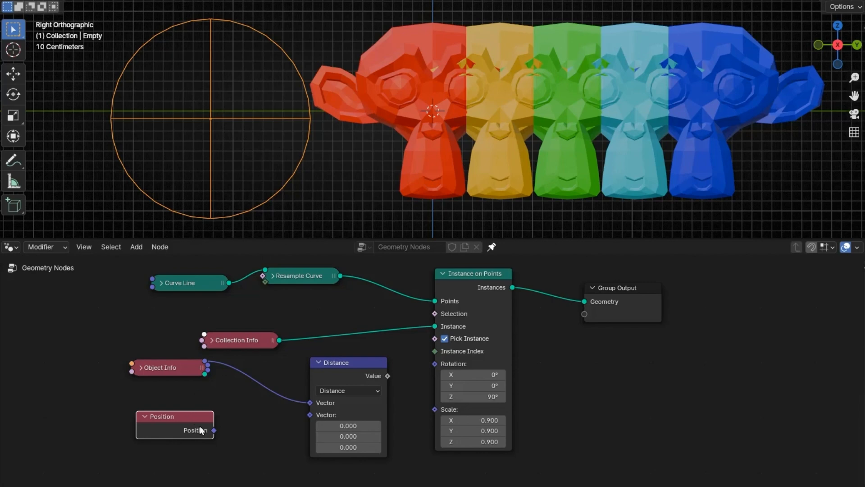
left_click_drag(214, 430, 310, 415)
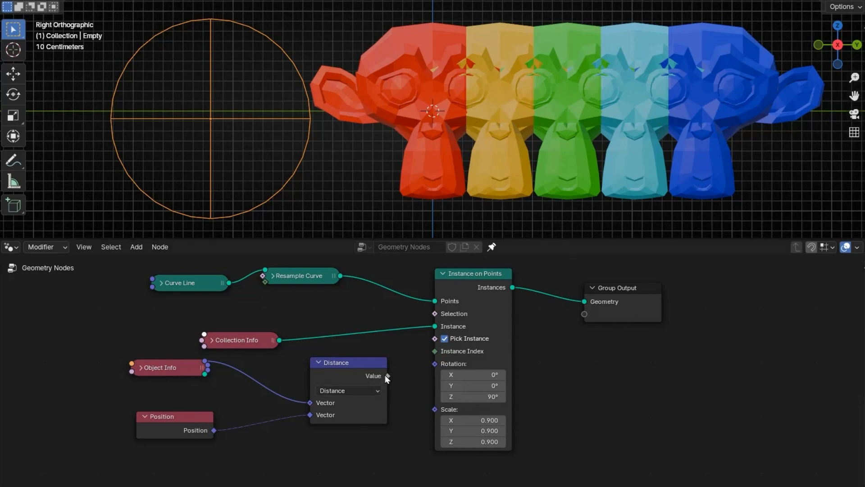
left_click_drag(387, 376, 430, 411)
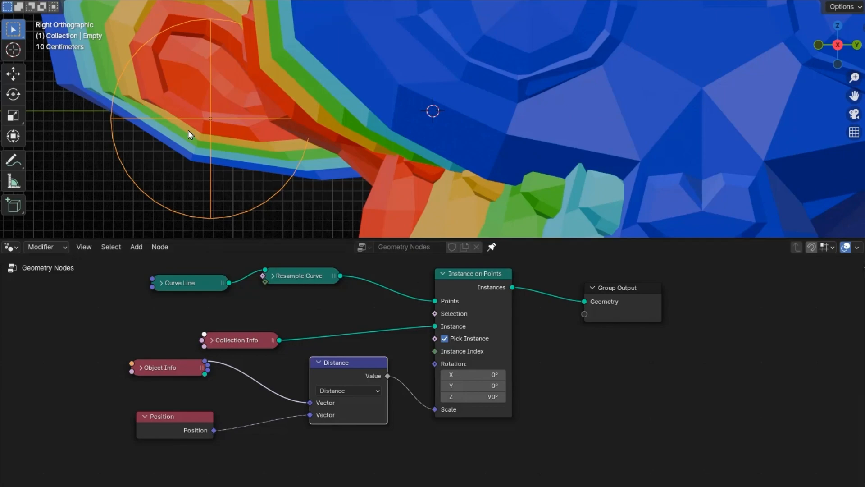
- Move the Empty along positive Y across the monkeys and place it slightly closer to them
key("g")
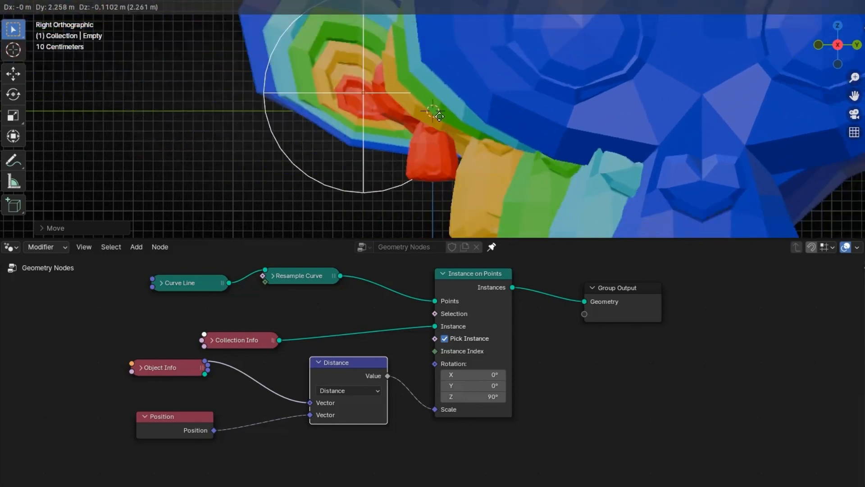
left_click(257, 170)
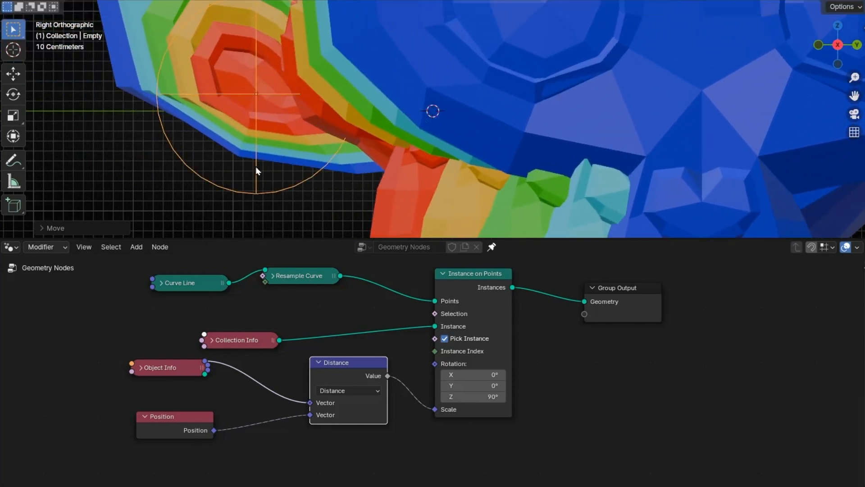
- Place Collection Info just below the curve nodes, and cluster the Object Info, Position and Distance nodes together below it
left_click_drag(235, 347, 251, 310)
left_click_drag(162, 368, 135, 334)
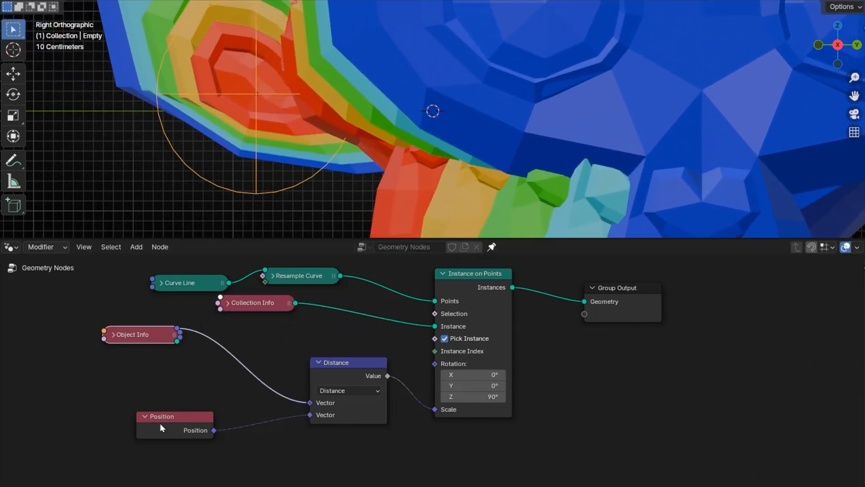
left_click_drag(164, 414, 103, 402)
left_click_drag(349, 371, 228, 384)
left_click_drag(147, 334, 131, 371)
- Join the Object Info, Position and Distance nodes in a frame labelled "Calcular distancia" and move it farther from Instance on Points
left_click_drag(77, 332, 293, 481)
key("ctrl+j")
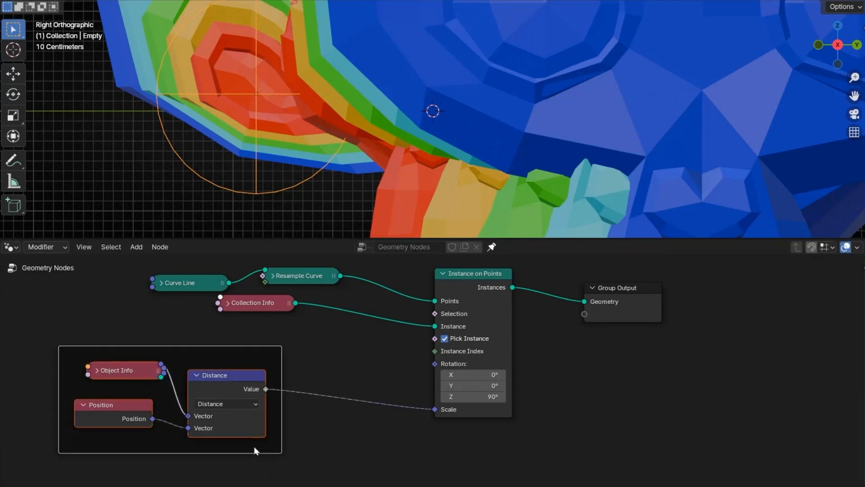
key("F2")
type("Calc")
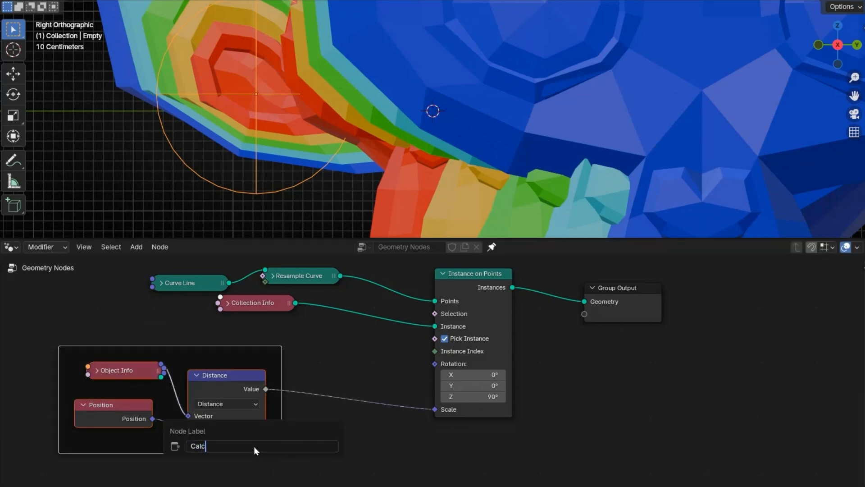
type("ular distancia")
key("Return")
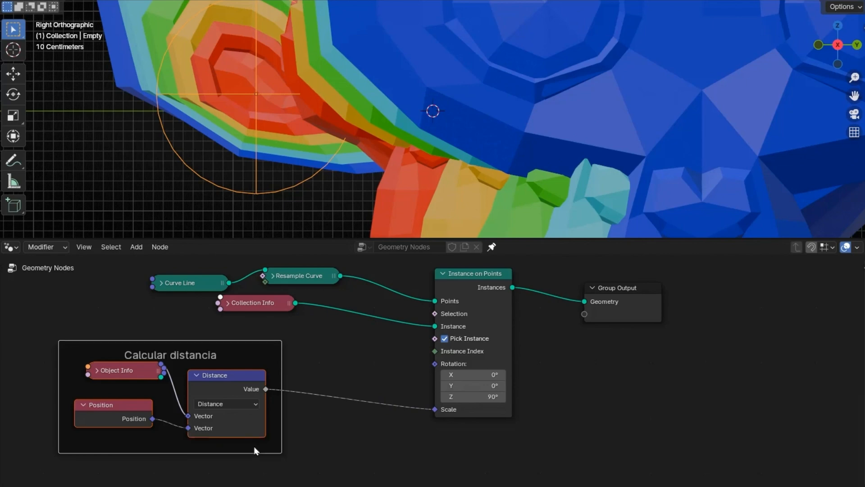
left_click_drag(257, 341, 217, 341)
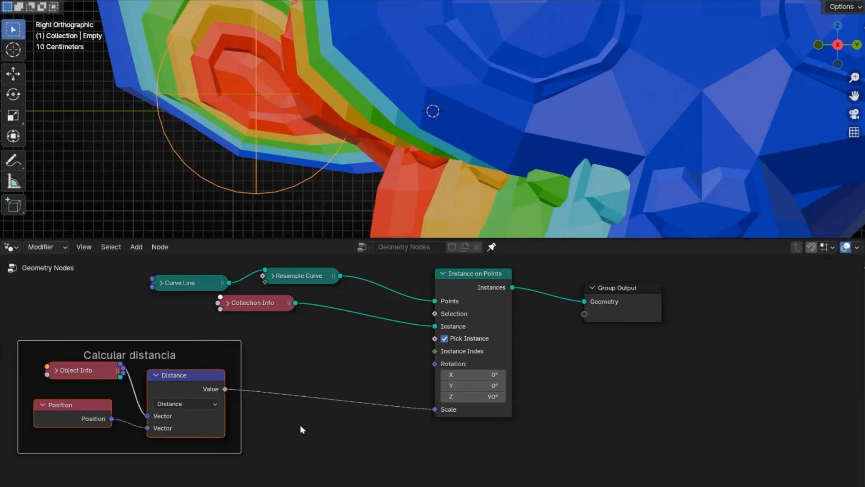
- Insert a Map Range node on the link between the Distance value and the Instance on Points Scale
key("shift+a")
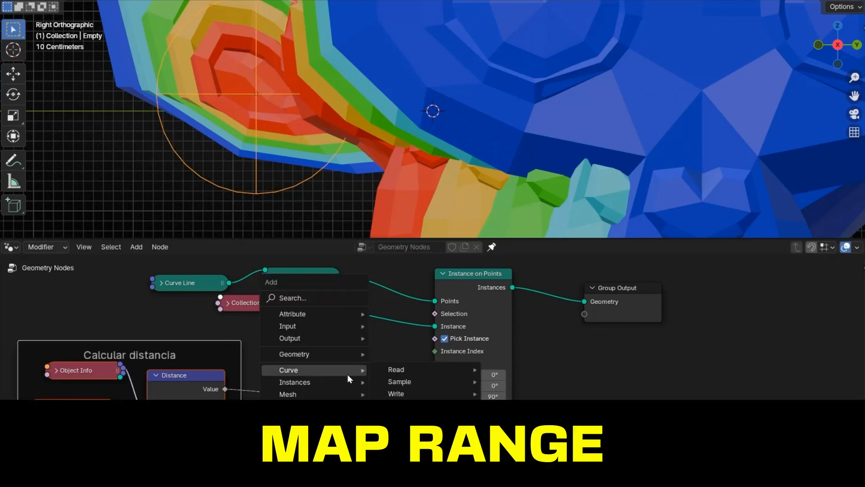
type("map range")
key("Return")
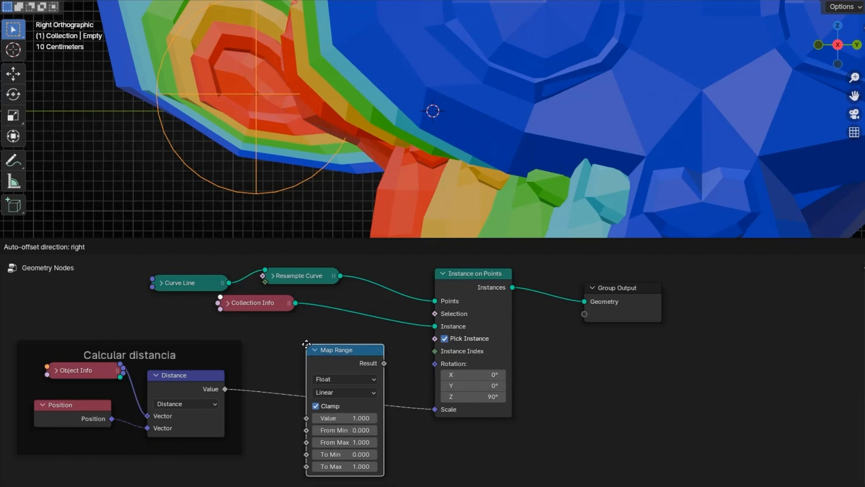
left_click(345, 356)
- Put the Map Range node in a frame labelled "Controla el rango y el tamaño" and shift the frame slightly
key("ctrl+j")
key("F2")
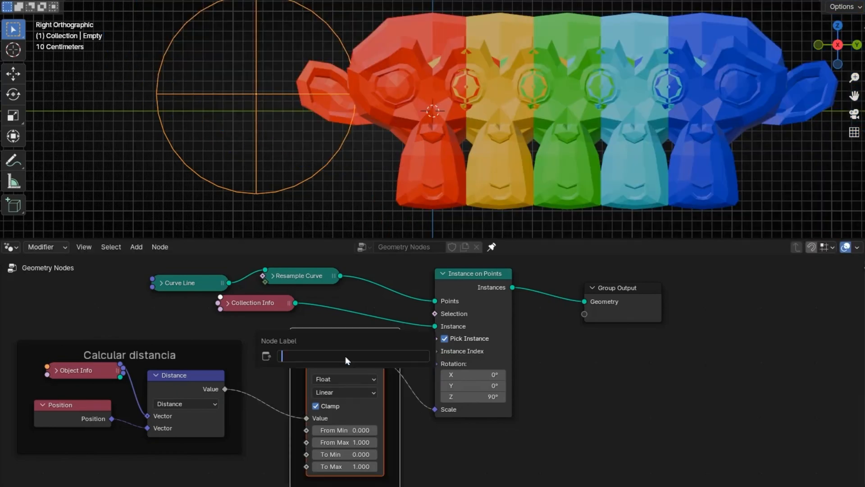
type("Controla el rango y el tamaño")
key("Return")
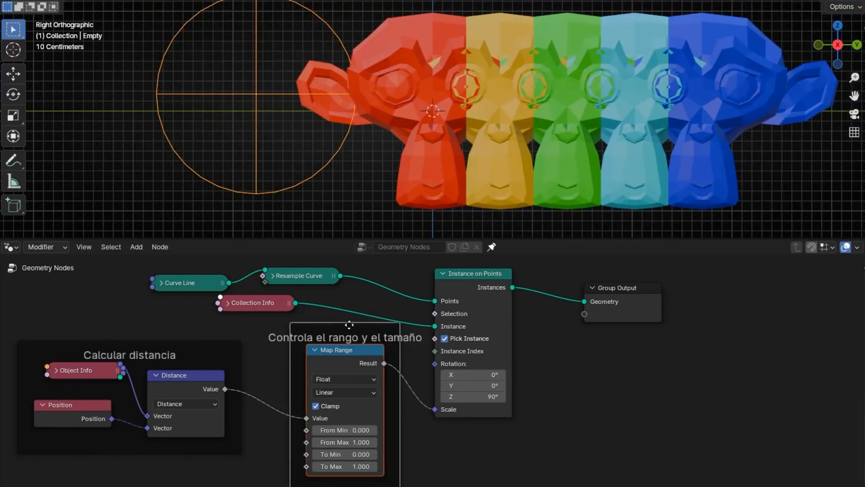
left_click_drag(349, 324, 340, 327)
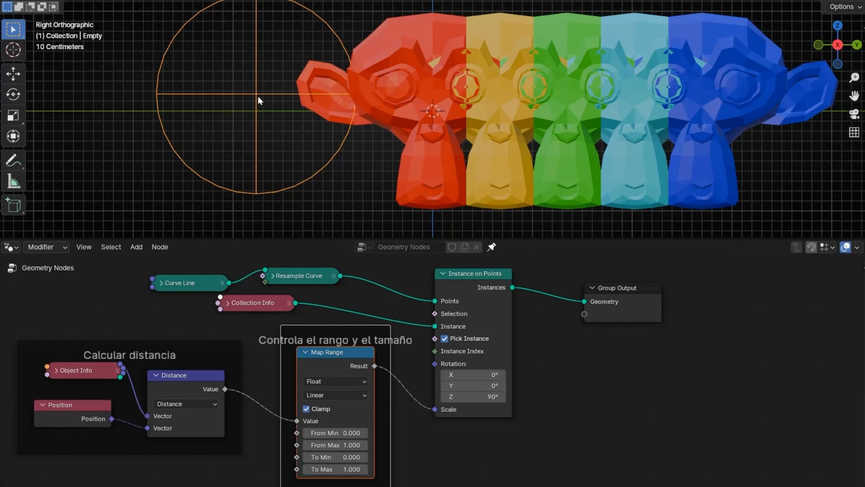
- Move the Empty about 1.77 m in Y to the origin, and set Map Range To Max to 0.3 and To Min to 0.5
key("g")
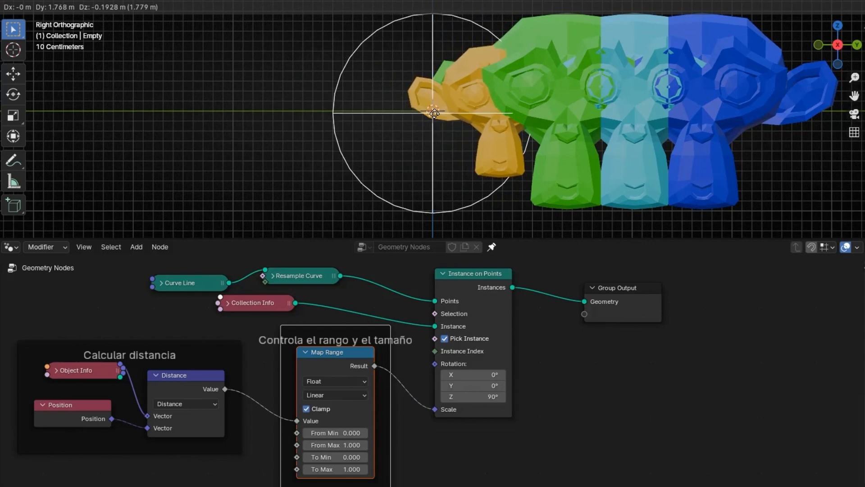
left_click(434, 112)
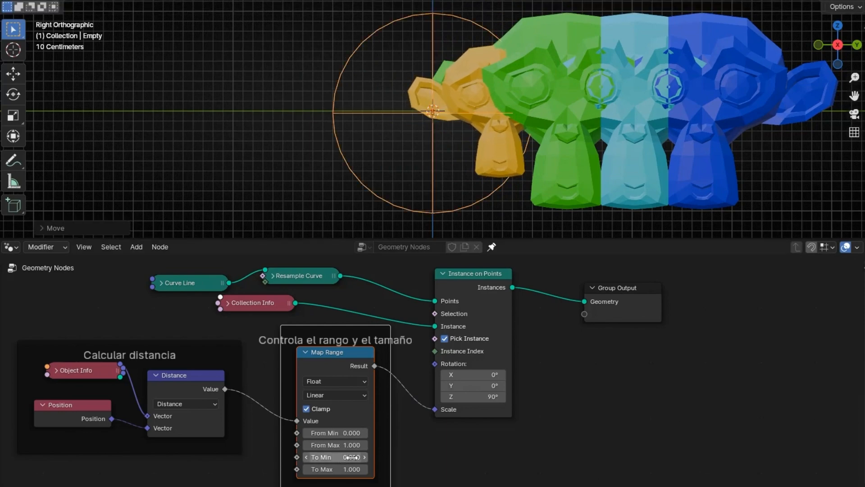
scroll(357, 339, "up", 8)
middle_click_drag(402, 375, 466, 266)
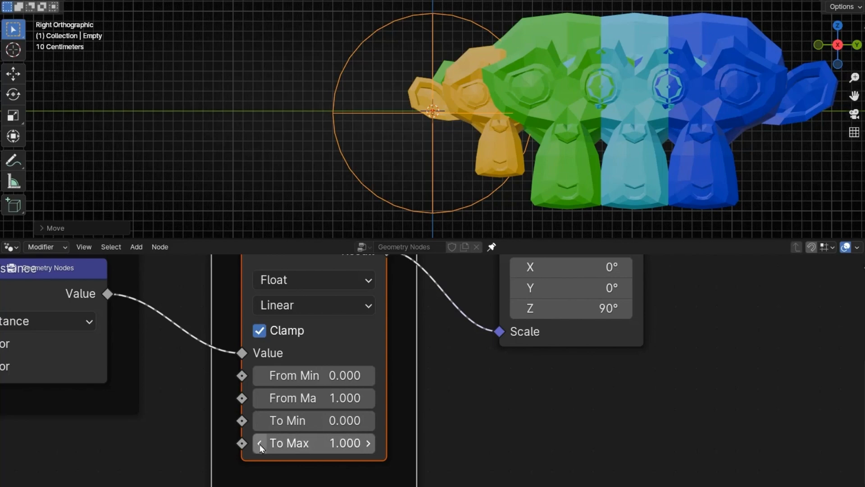
left_click_drag(260, 446, 226, 446)
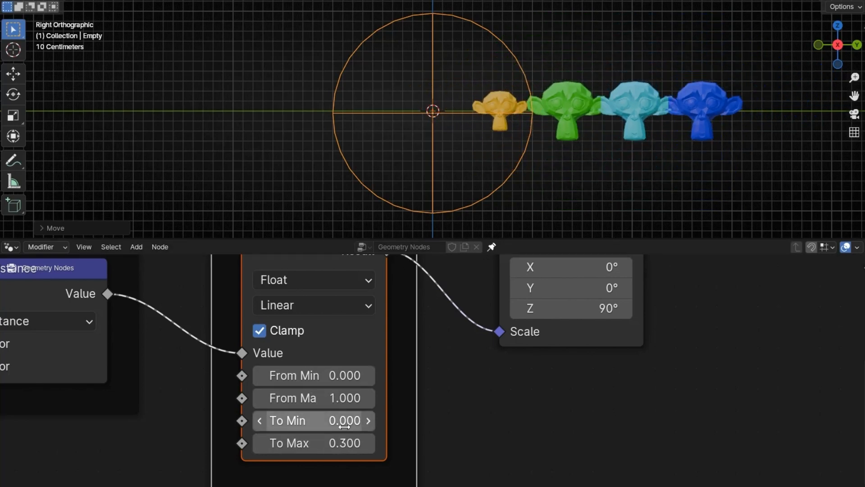
left_click_drag(366, 423, 383, 423)
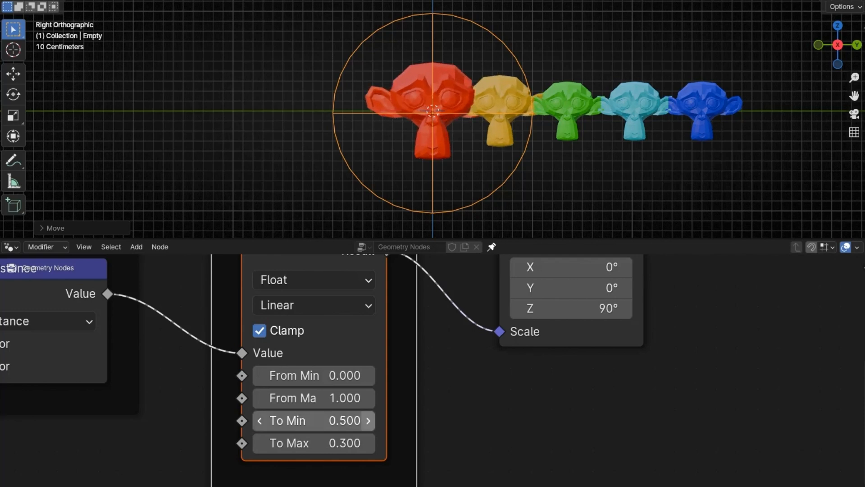
- Move the Empty in positive Y onto the green monkey and set Map Range To Min to 0.8
key("g")
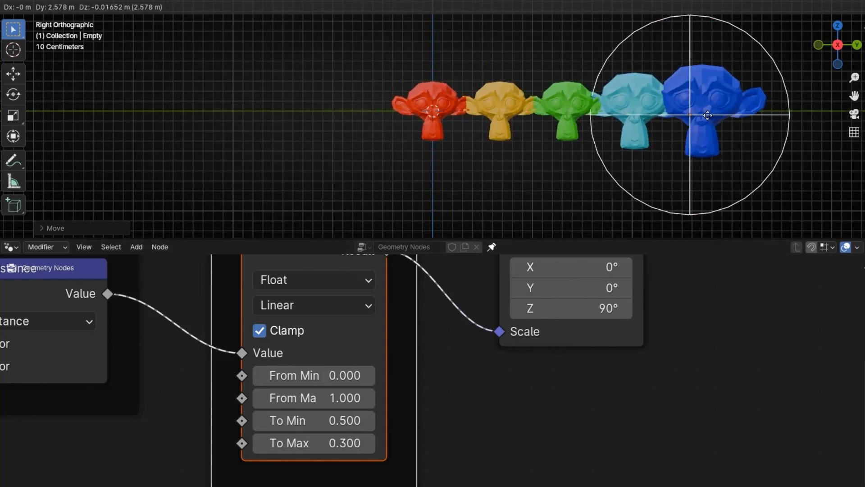
left_click(582, 115)
left_click(368, 421)
left_click(369, 421)
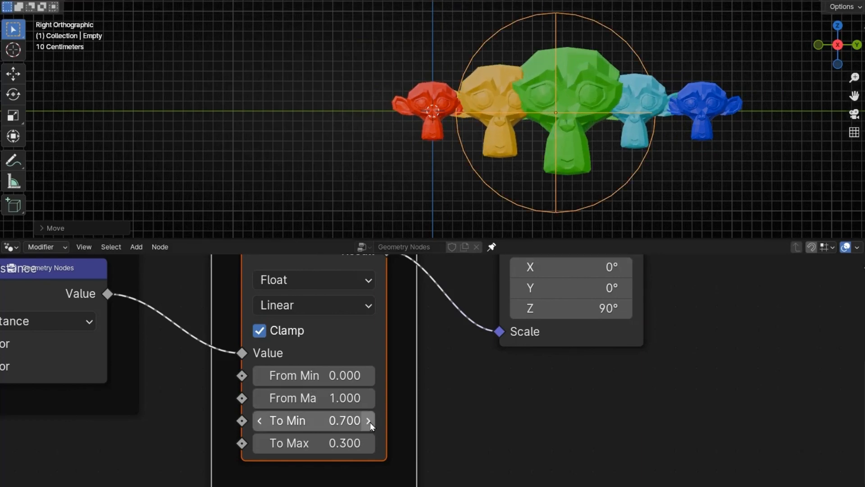
left_click(369, 421)
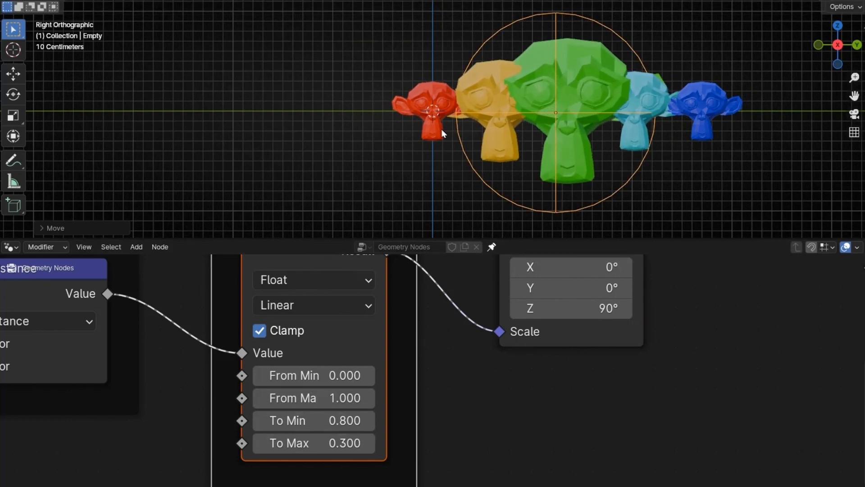
- Try a Map Range To Max of 0.1, and restore it to 0.3
left_click(259, 444)
left_click(259, 443)
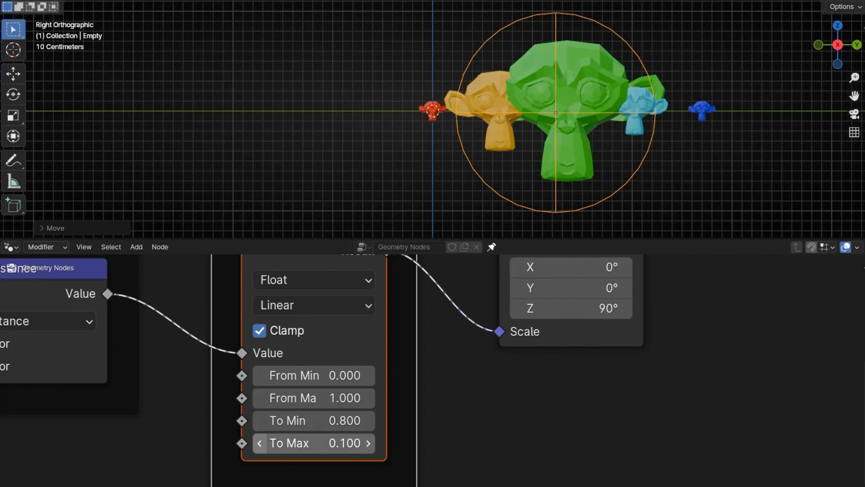
left_click(368, 443)
left_click(368, 443)
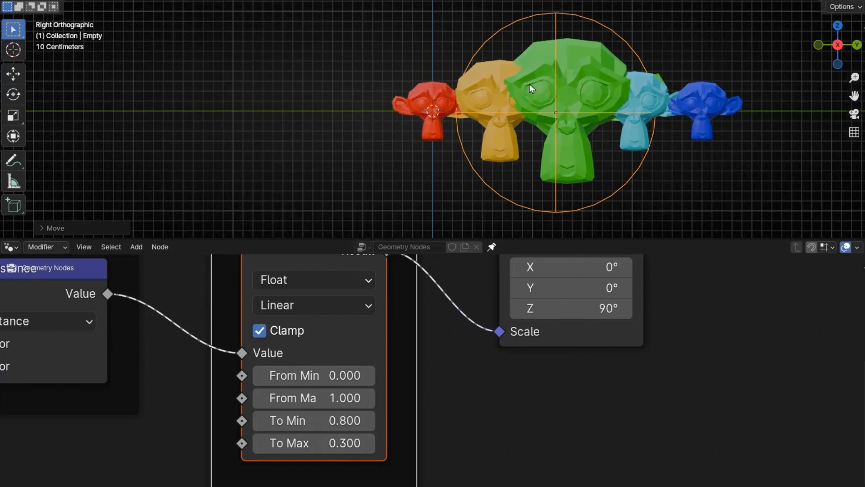
- Expand the Curve Line node and set its End Y to 4.6 m and Start Y to -3 m
middle_click_drag(432, 292, 540, 388)
middle_click_drag(260, 300, 445, 456)
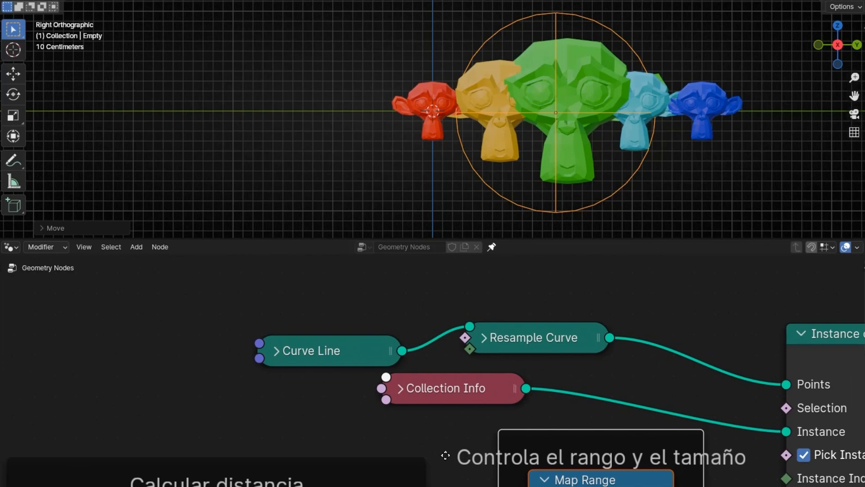
left_click(277, 351)
left_click_drag(316, 350, 276, 278)
middle_click_drag(384, 443, 389, 356)
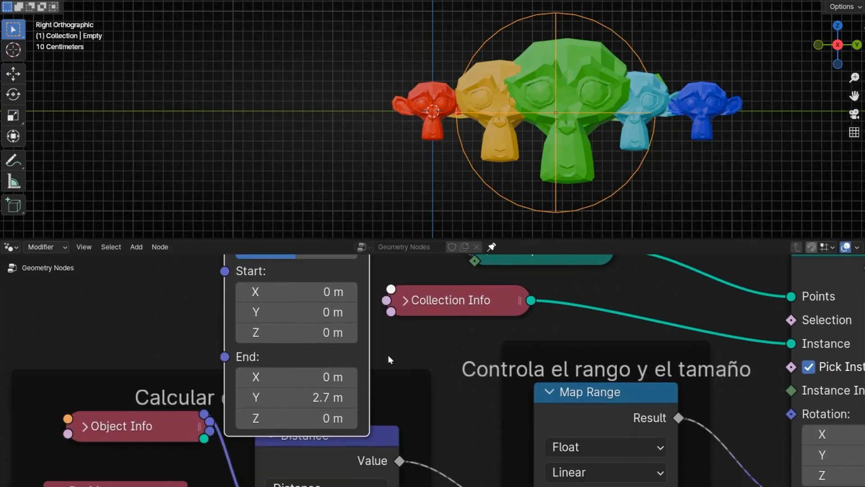
left_click_drag(311, 398, 372, 398)
left_click_drag(293, 312, 203, 312)
- Set the Curve Line End Y to 3.2 m and collapse the node
scroll(443, 132, "down", 1)
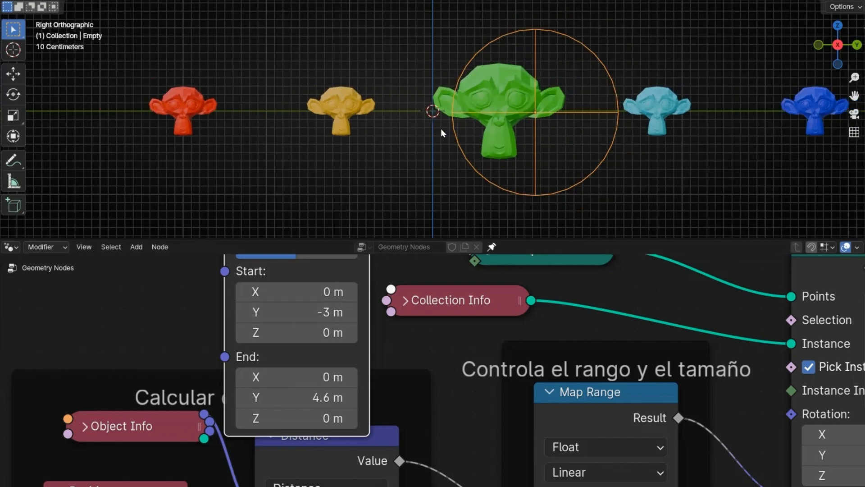
scroll(443, 133, "down", 1)
left_click_drag(342, 397, 298, 398)
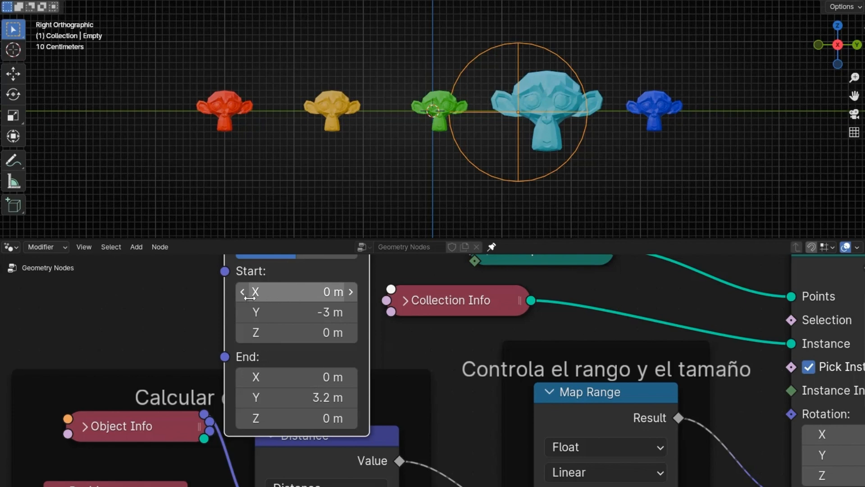
middle_click_drag(195, 297, 206, 359)
left_click(256, 260)
- Move the Empty in negative Y onto the green monkey in the middle of the row
middle_click_drag(488, 423, 332, 296)
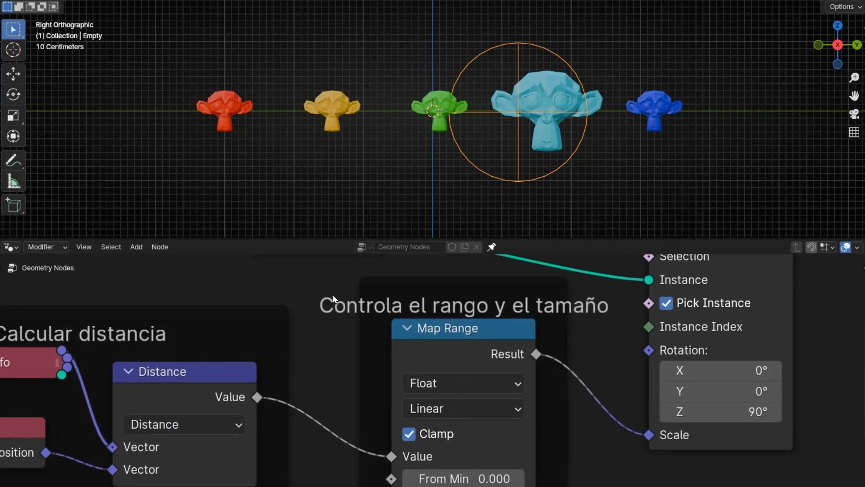
middle_click_drag(460, 379, 430, 312)
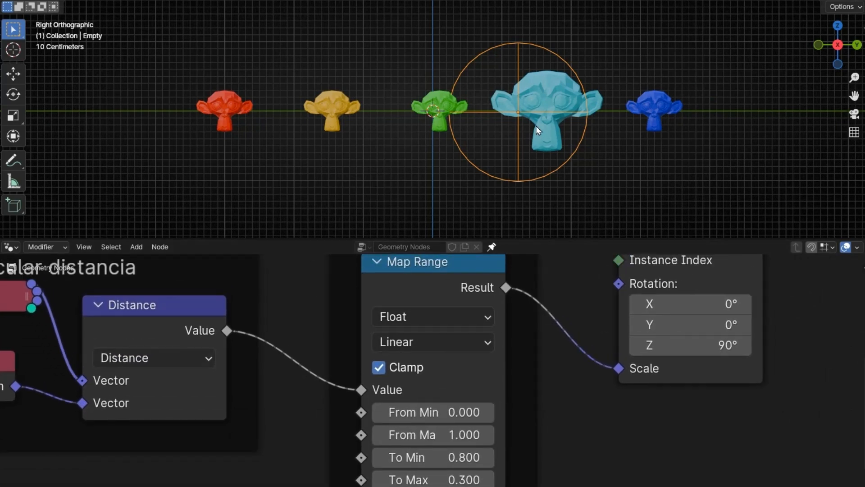
key("g")
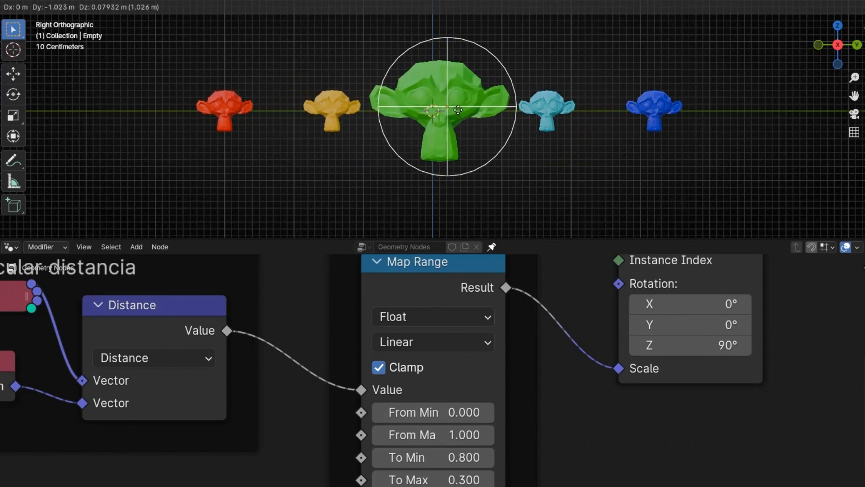
left_click(449, 110)
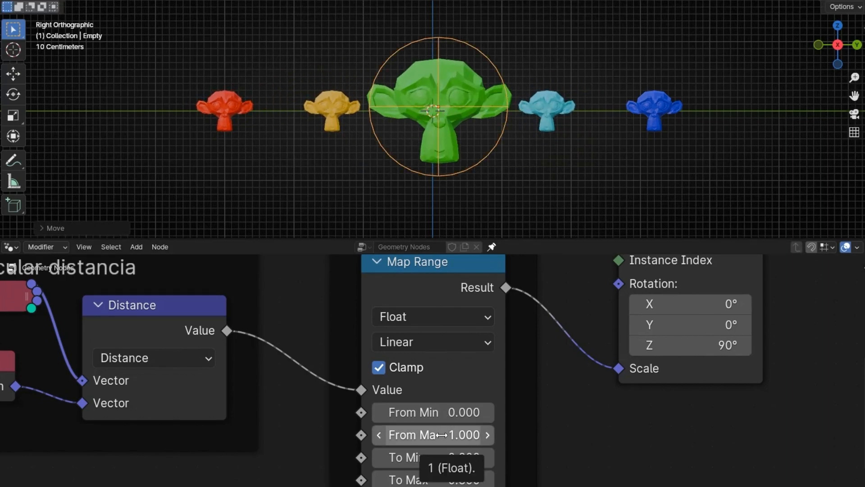
- Set Map Range From Max to 3.2 and slide the Empty along the monkeys, ending on the green one
left_click_drag(441, 435, 543, 435)
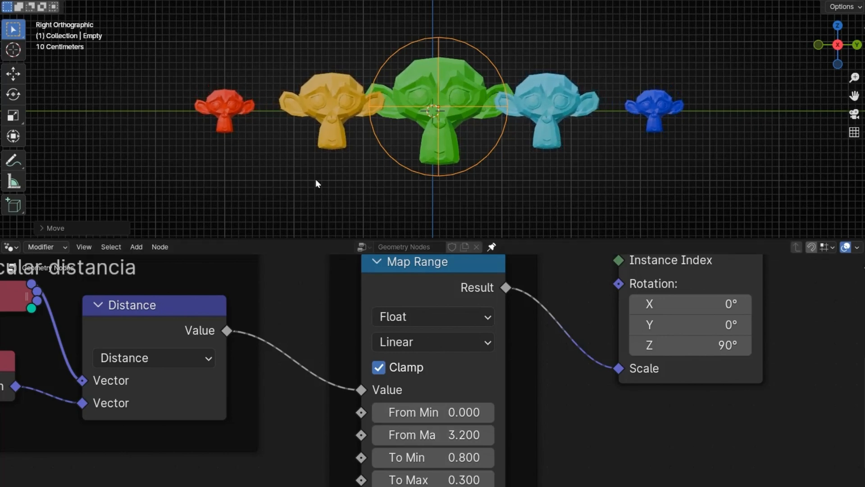
key("g")
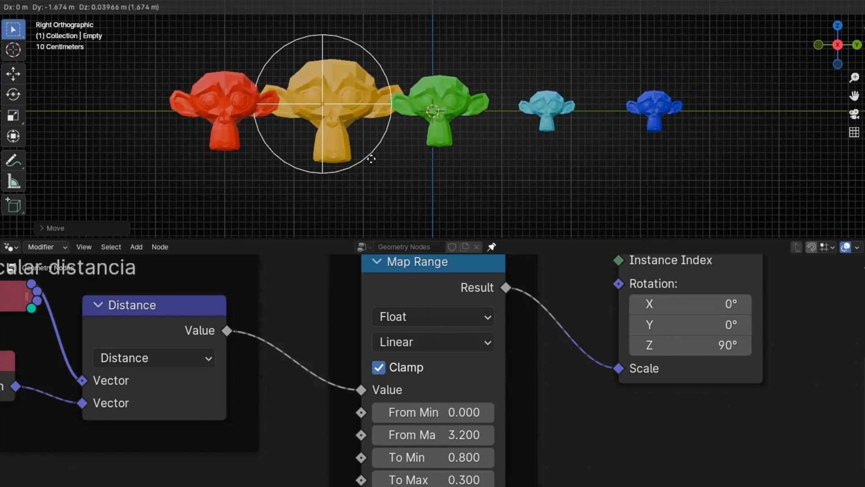
left_click(476, 158)
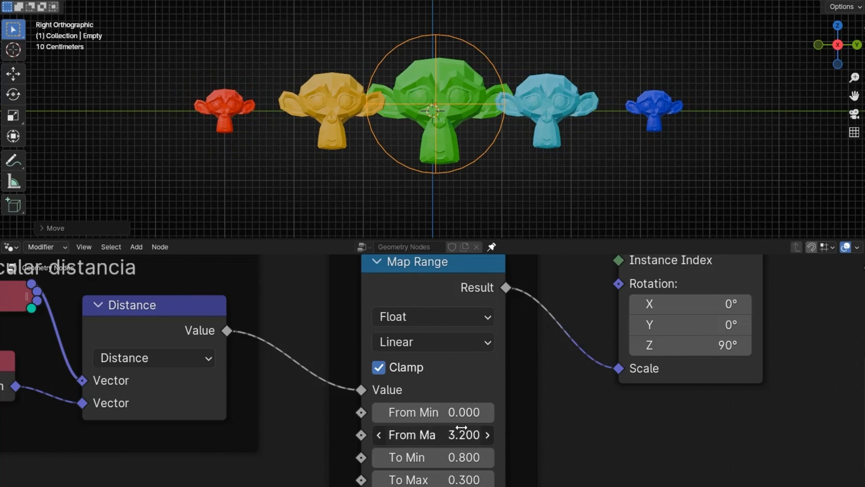
- Set Map Range From Max to 0.2 and slide the Empty along the monkeys, ending on the green one
left_click_drag(432, 435, 383, 435)
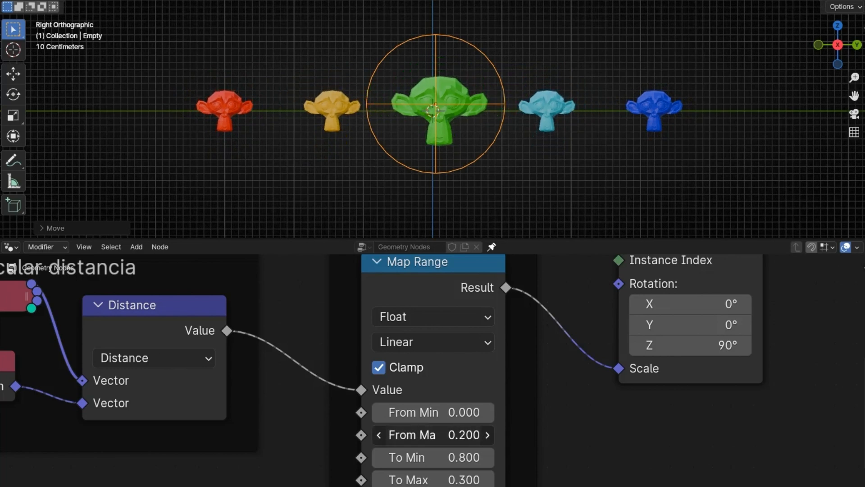
key("g")
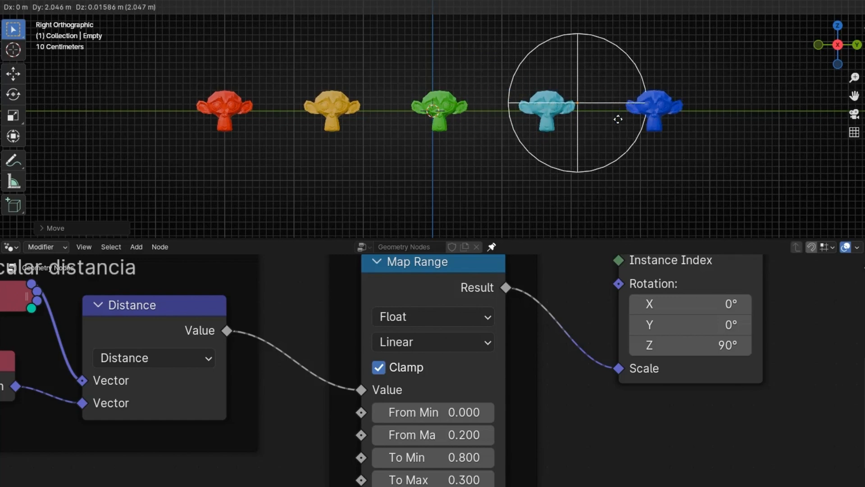
right_click(485, 119)
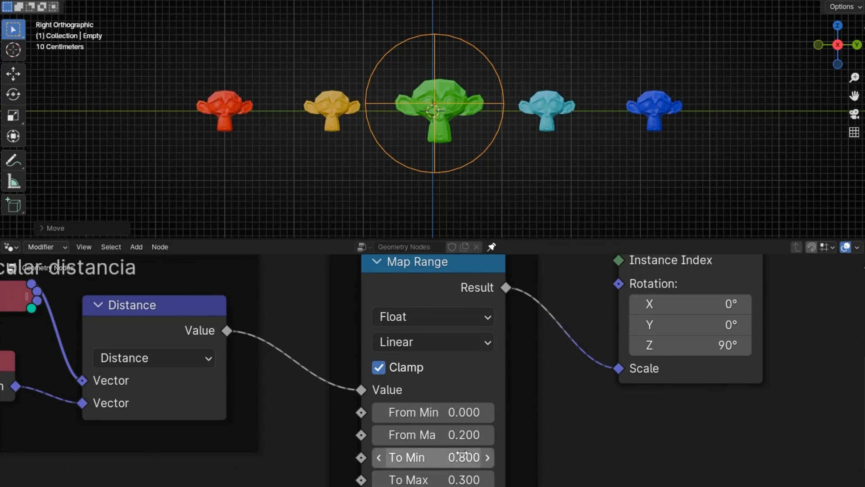
- Set Map Range From Max to 0.8 and To Min to 0.9, and shift the Empty slightly in positive Y over the green monkey
left_click(491, 435)
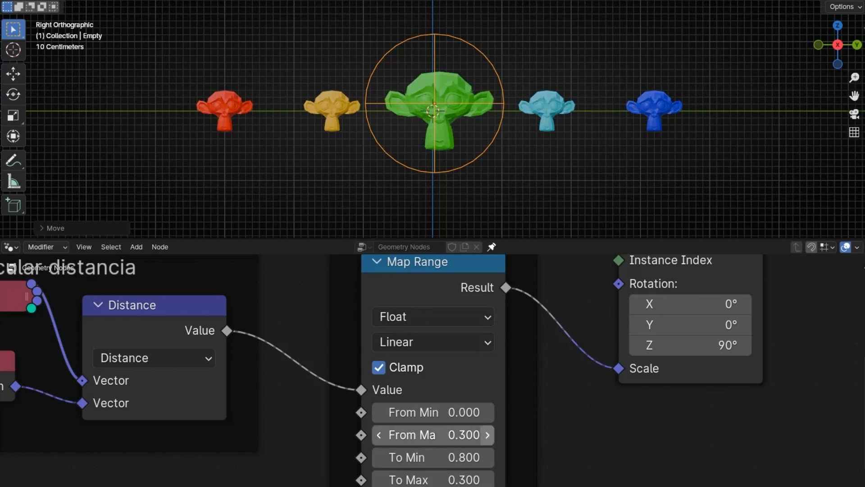
left_click(487, 457)
left_click(487, 479)
key("ctrl+z")
key("g")
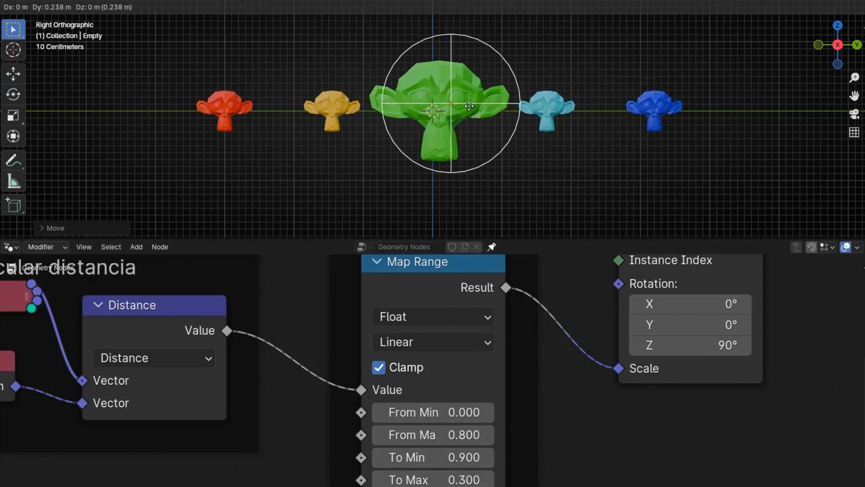
left_click(461, 107)
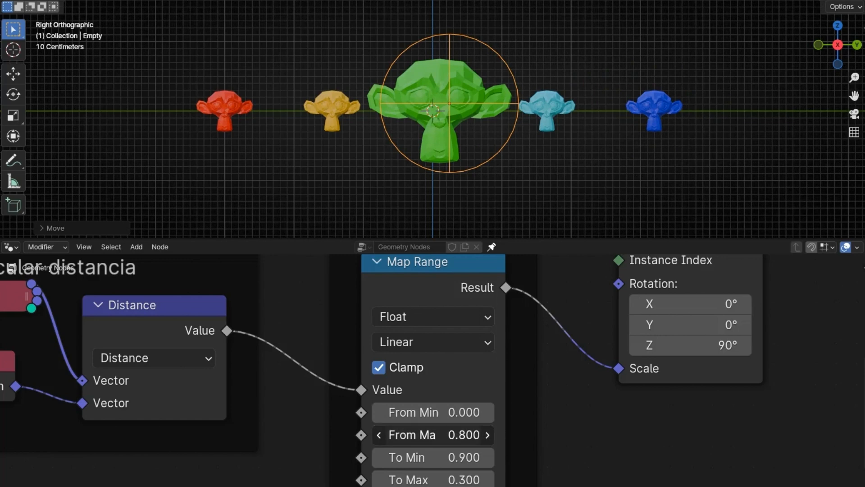
- Set Map Range From Max to 1.7 and slide the Empty along the row, placing it on the green monkey
left_click_drag(432, 435, 473, 434)
key("g")
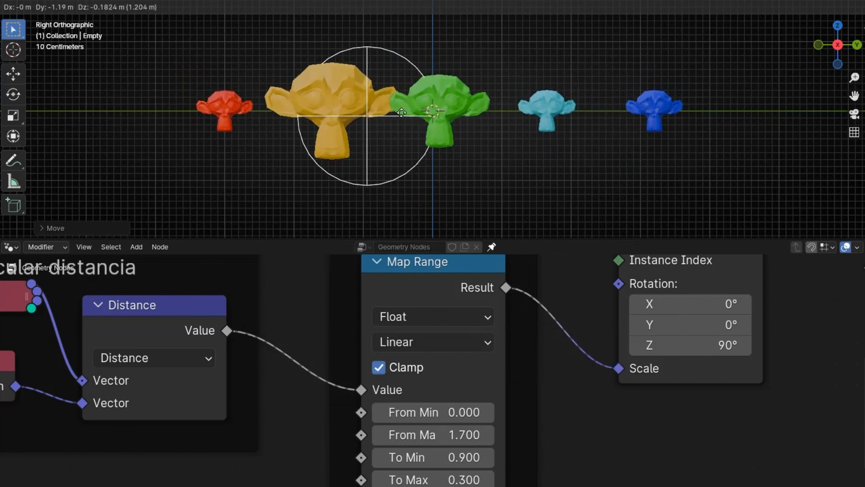
left_click(503, 123)
- Expand the Resample Curve node, move it up beside the Curve Line node, and raise its Count to 9
middle_click_drag(329, 309, 486, 486)
middle_click_drag(544, 334, 511, 376)
left_click(442, 350)
left_click_drag(442, 353, 441, 280)
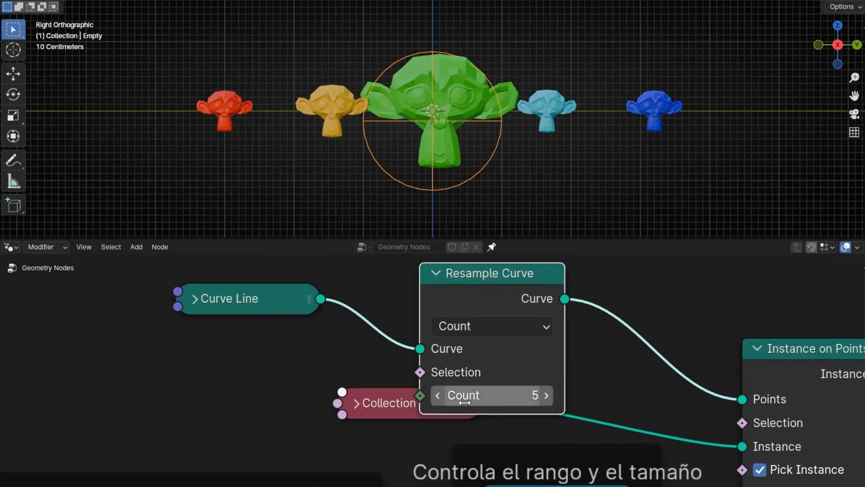
left_click(547, 396)
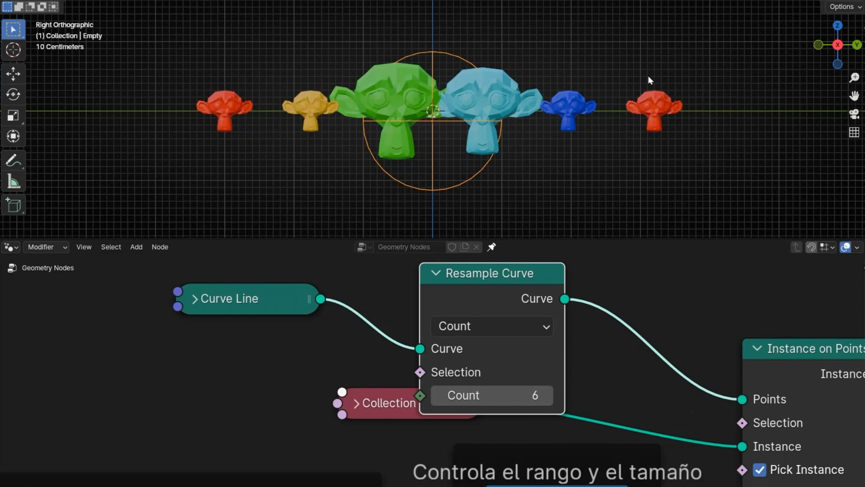
left_click(547, 396)
left_click(546, 396)
left_click(547, 396)
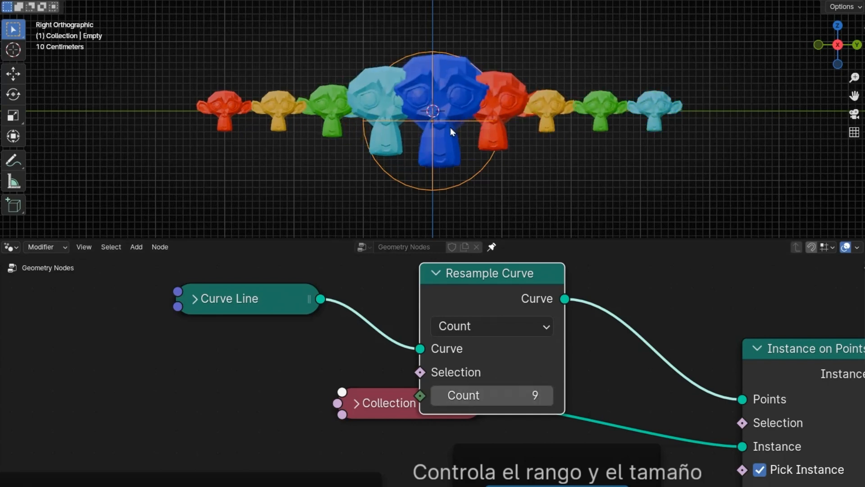
- Slide the Empty along the row and back to the middle, and set the Resample Curve Count to 5
key("g")
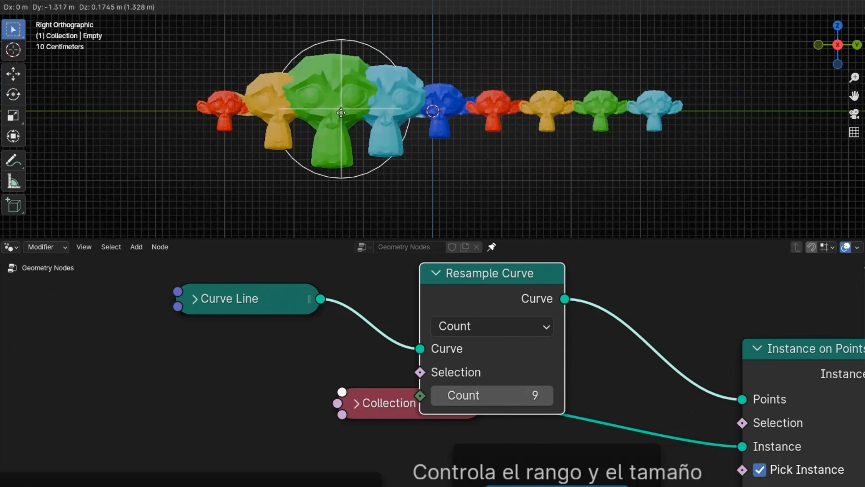
left_click(449, 112)
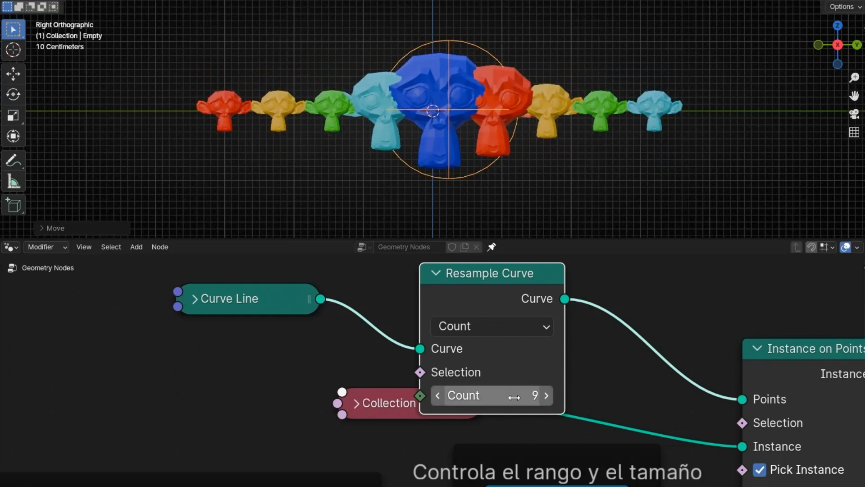
key("Return")
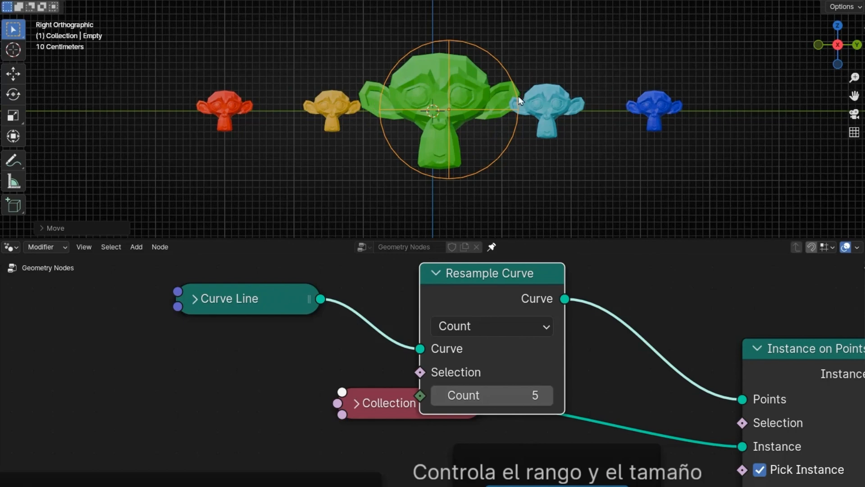
- Add a UV Sphere, scale it to about 0.33, and place it below the gap between the red and yellow monkeys
left_click(157, 7)
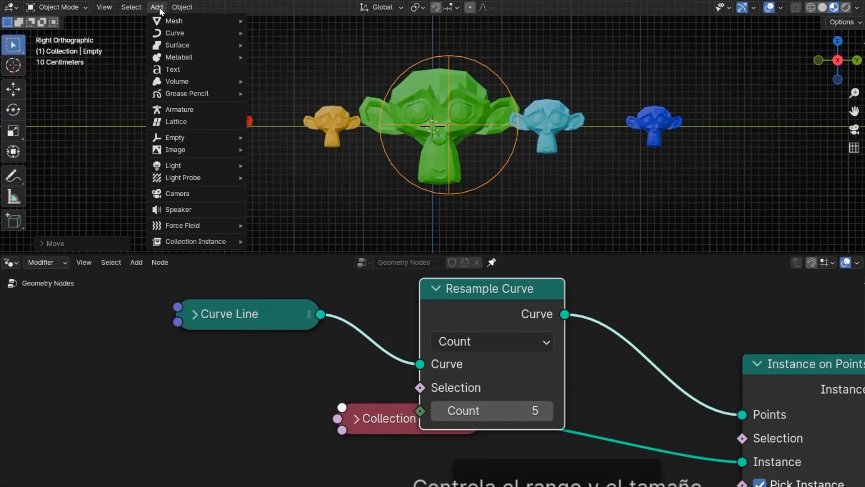
mouse_move(168, 26)
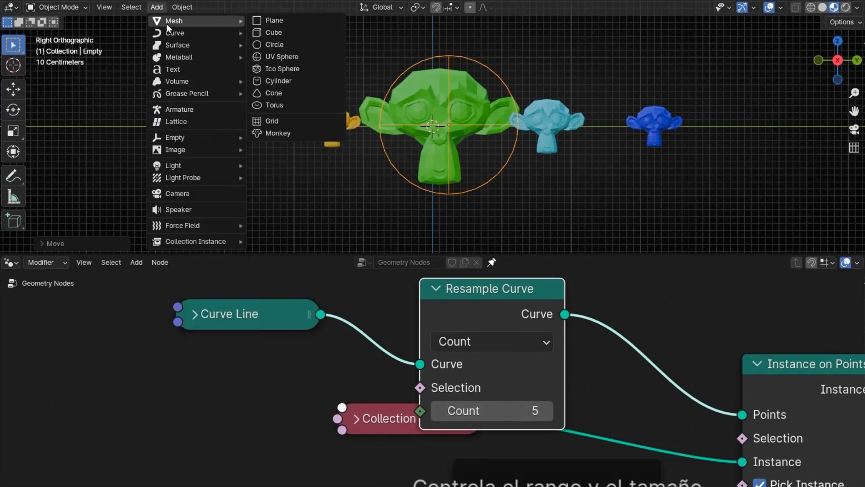
left_click(312, 54)
key("s")
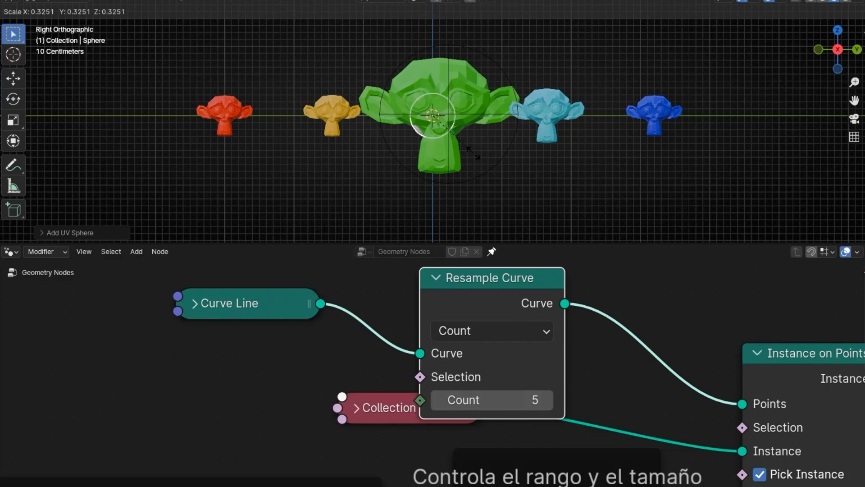
left_click(477, 155)
key("g")
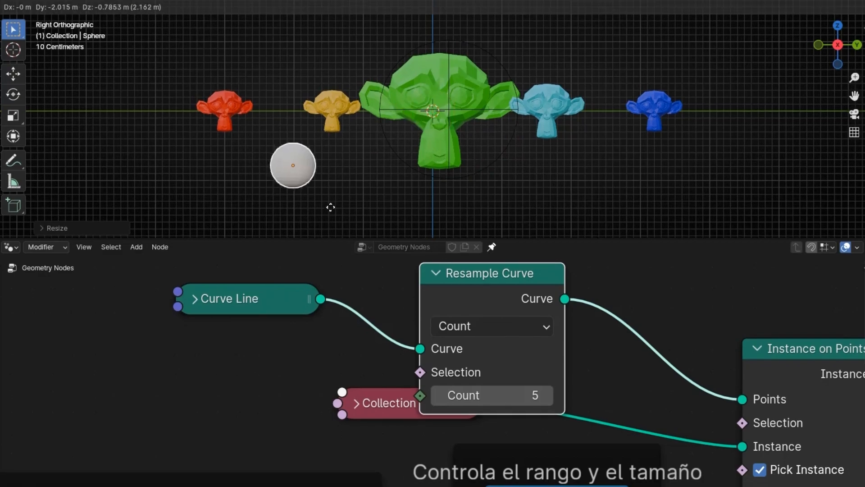
left_click(329, 214)
- Replace the Empty's Object Info node in the Calcular distancia frame with an Object Info node for the Sphere
middle_click_drag(328, 415, 345, 452)
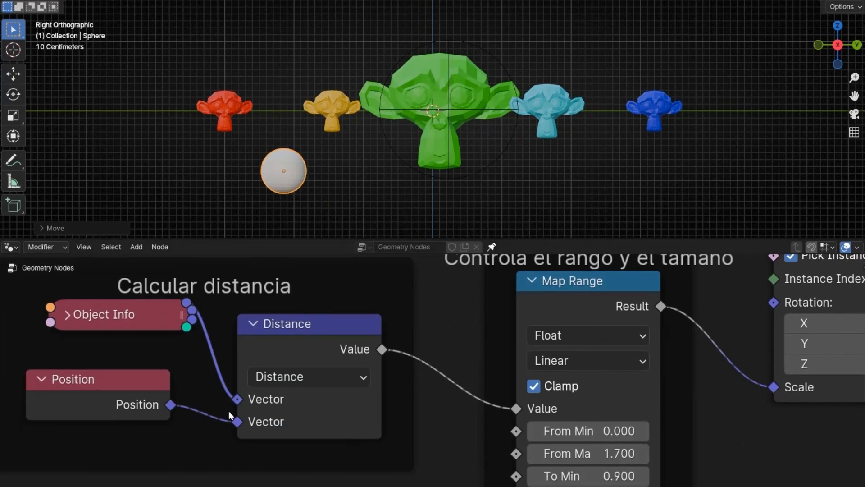
middle_click_drag(229, 415, 386, 440)
key("x")
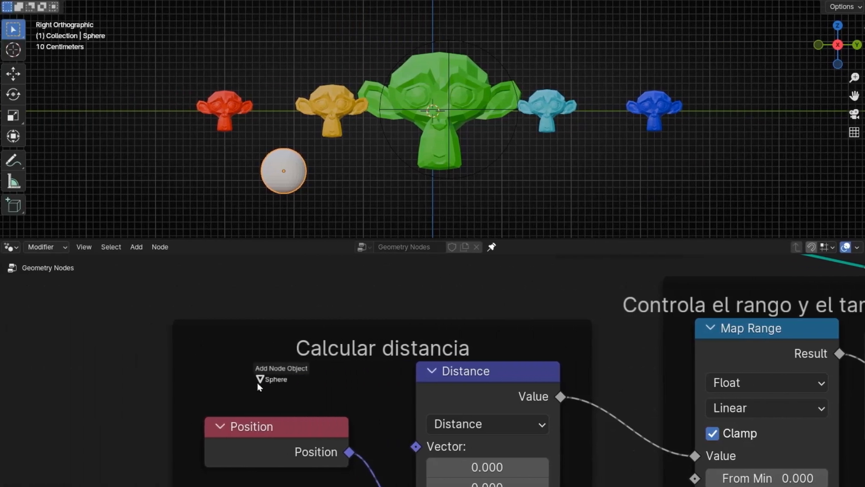
key("ctrl+z")
middle_click_drag(383, 373, 364, 345)
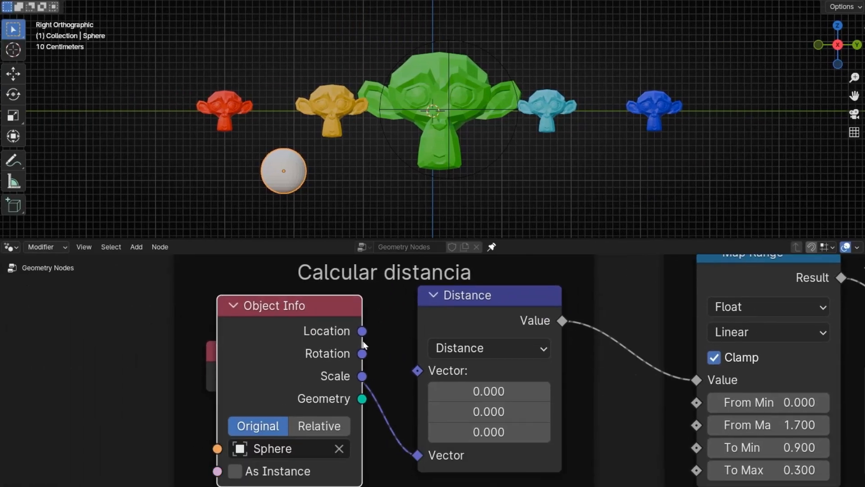
- Connect the Sphere's Location to the first Distance Vector, collapse Object Info, and move the Sphere toward the green monkey
left_click_drag(414, 378, 416, 372)
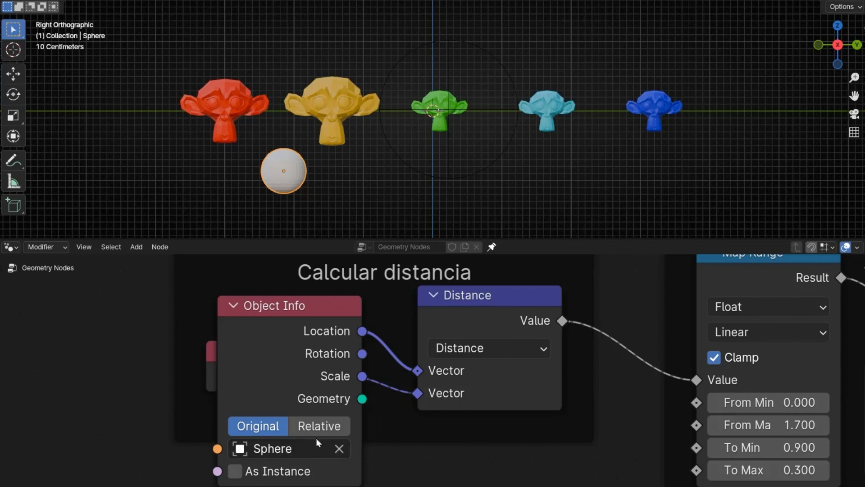
left_click(238, 305)
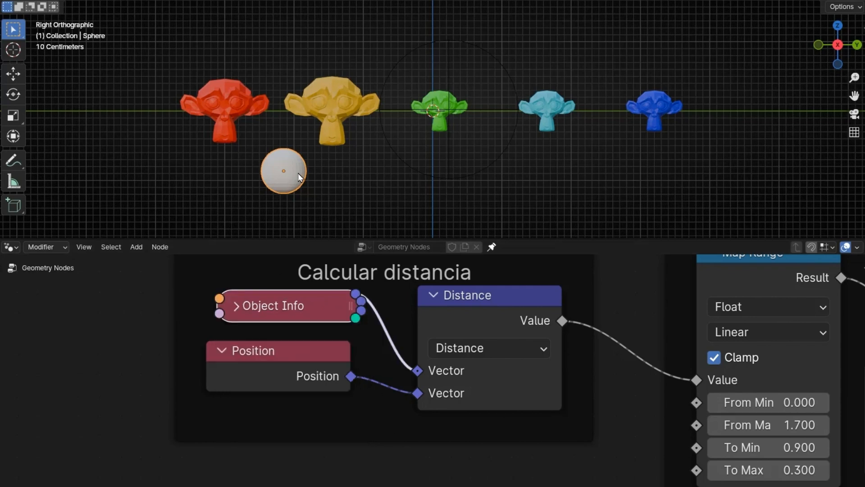
left_click_drag(301, 177, 472, 118)
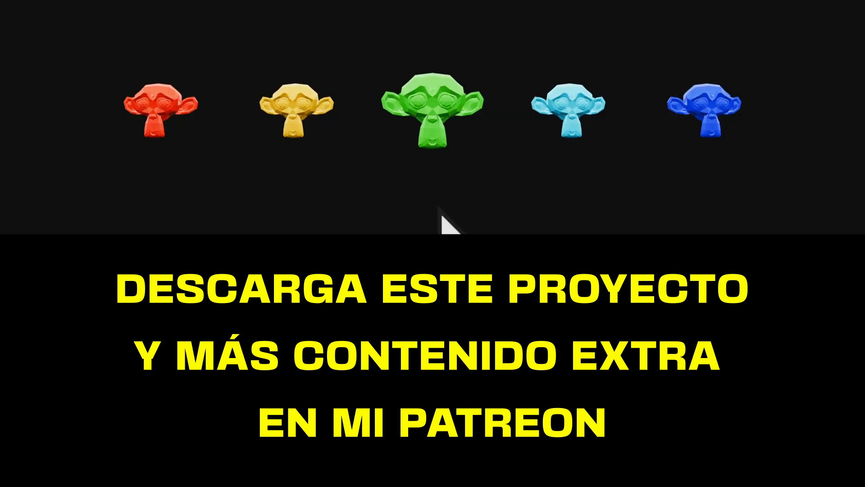